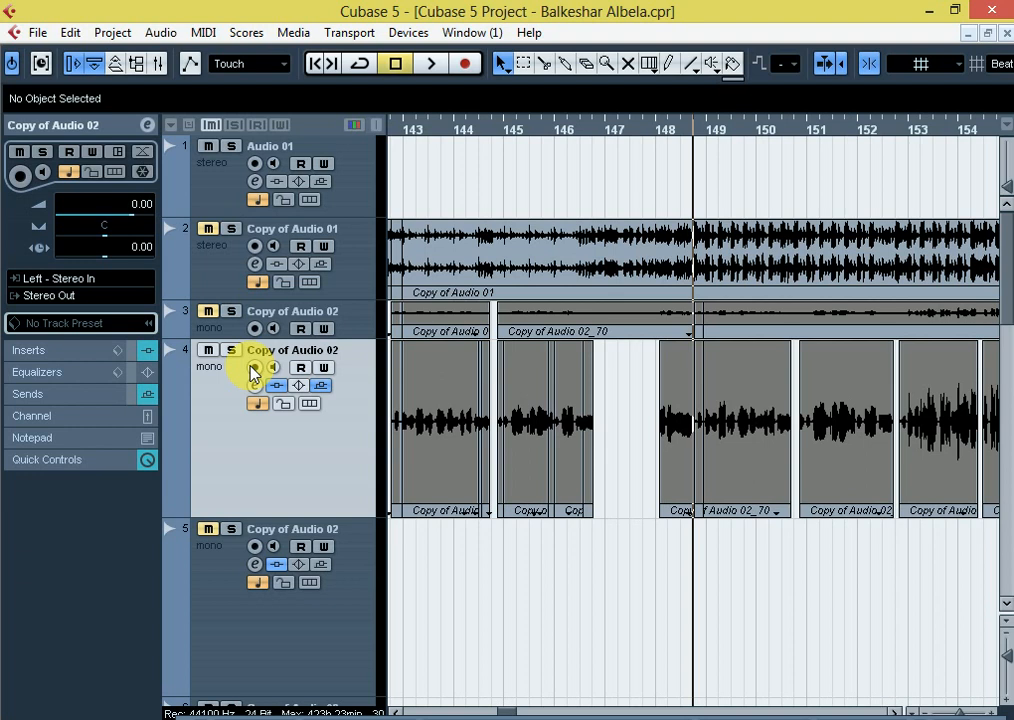
Place the project cursor at the start of bar 148
{"action": "key", "text": "g"}
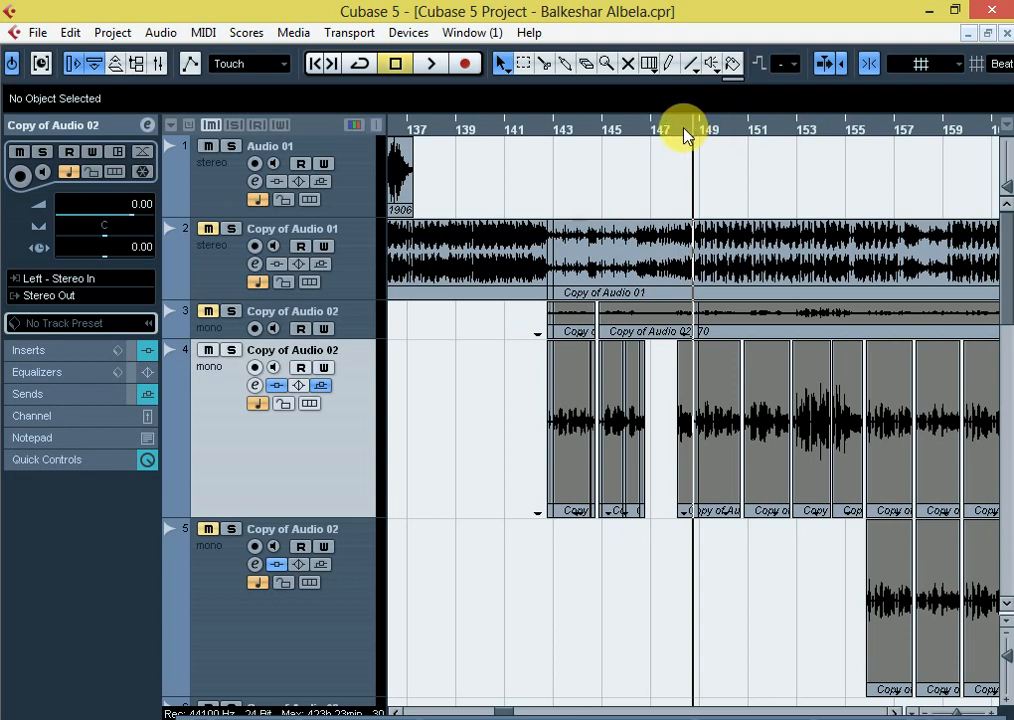
{"action": "left_click_drag", "start_coordinate": [683, 135], "coordinate": [661, 149]}
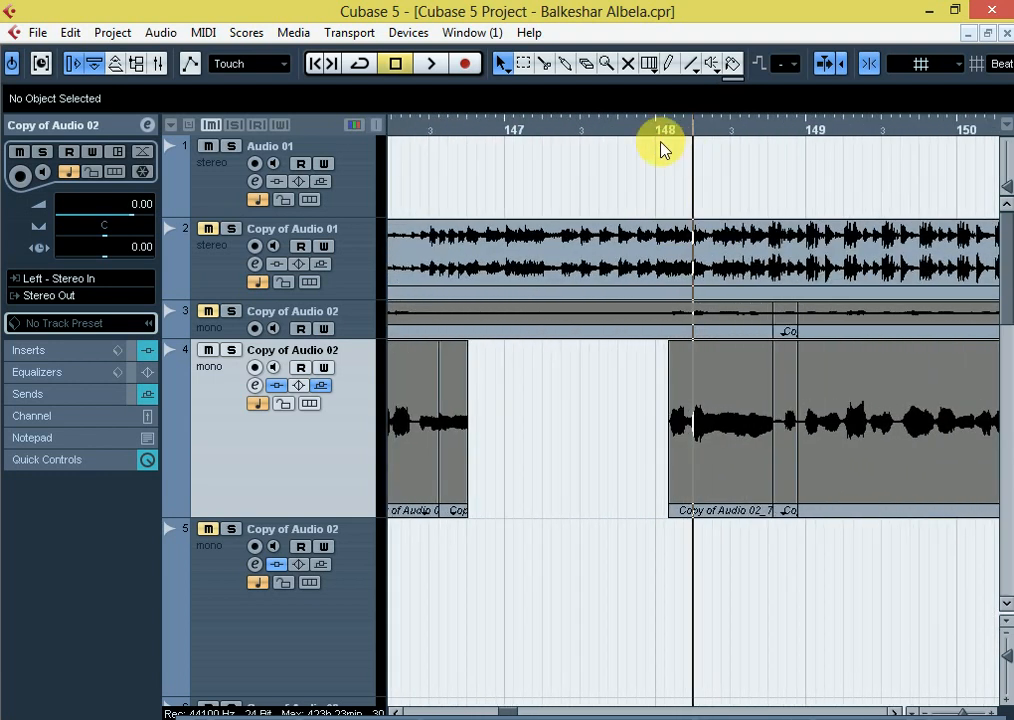
{"action": "left_click", "coordinate": [658, 128]}
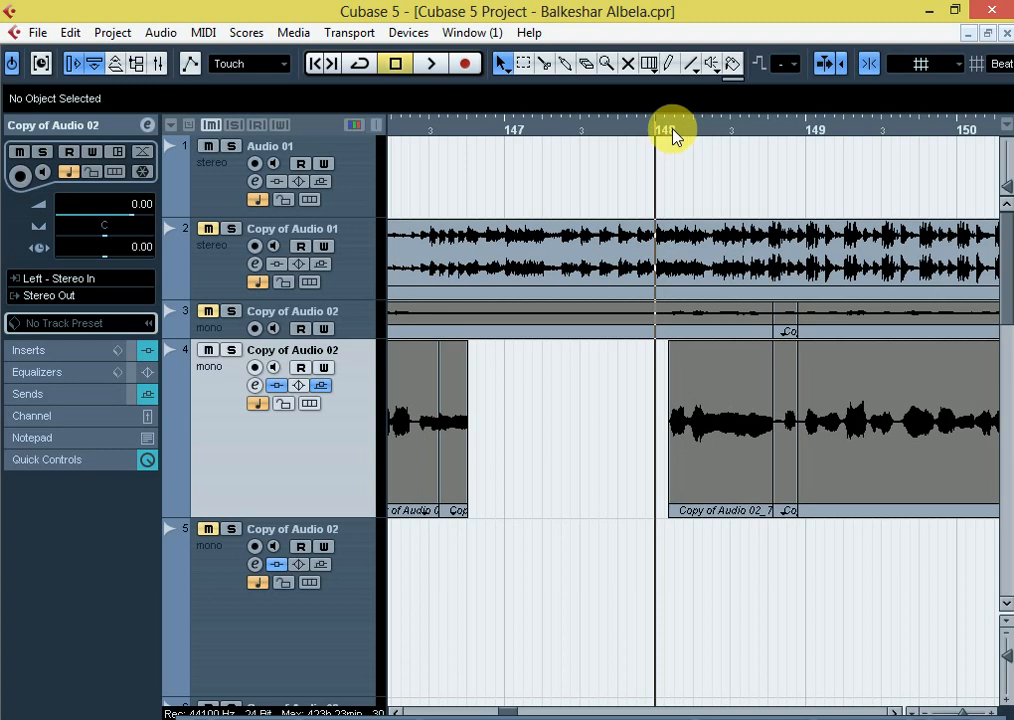
{"action": "left_click", "coordinate": [673, 130]}
{"action": "key", "text": "g"}
{"action": "key", "text": "g"}
{"action": "key", "text": "g"}
{"action": "key", "text": "g"}
{"action": "key", "text": "g"}
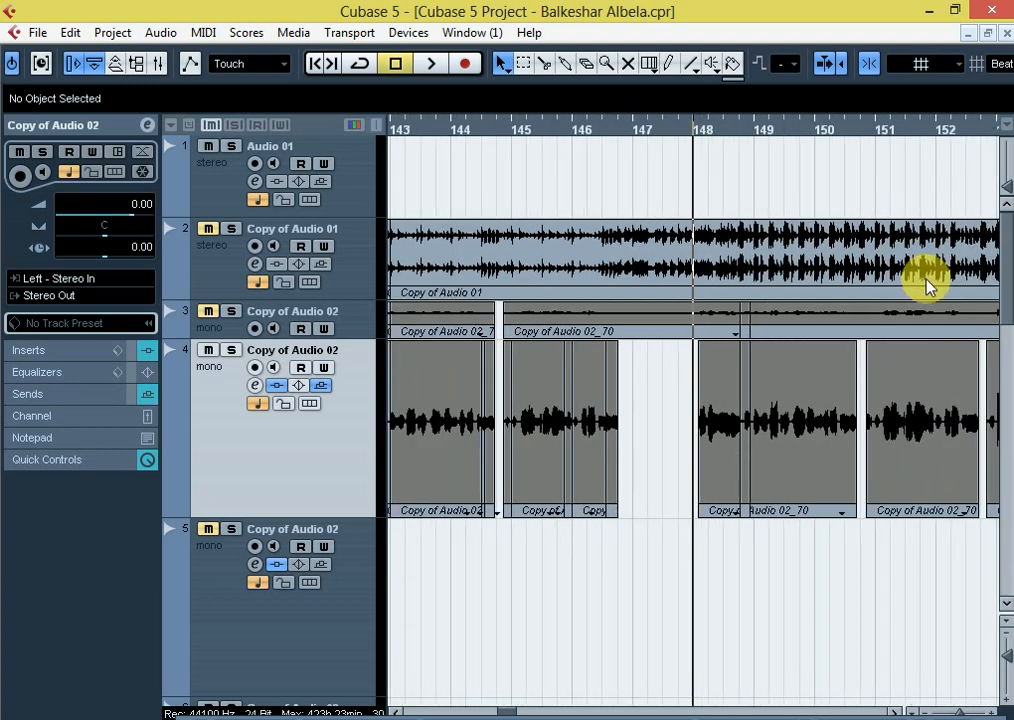
{"action": "key", "text": "h"}
{"action": "key", "text": "h"}
{"action": "key", "text": "g"}
{"action": "key", "text": "g"}
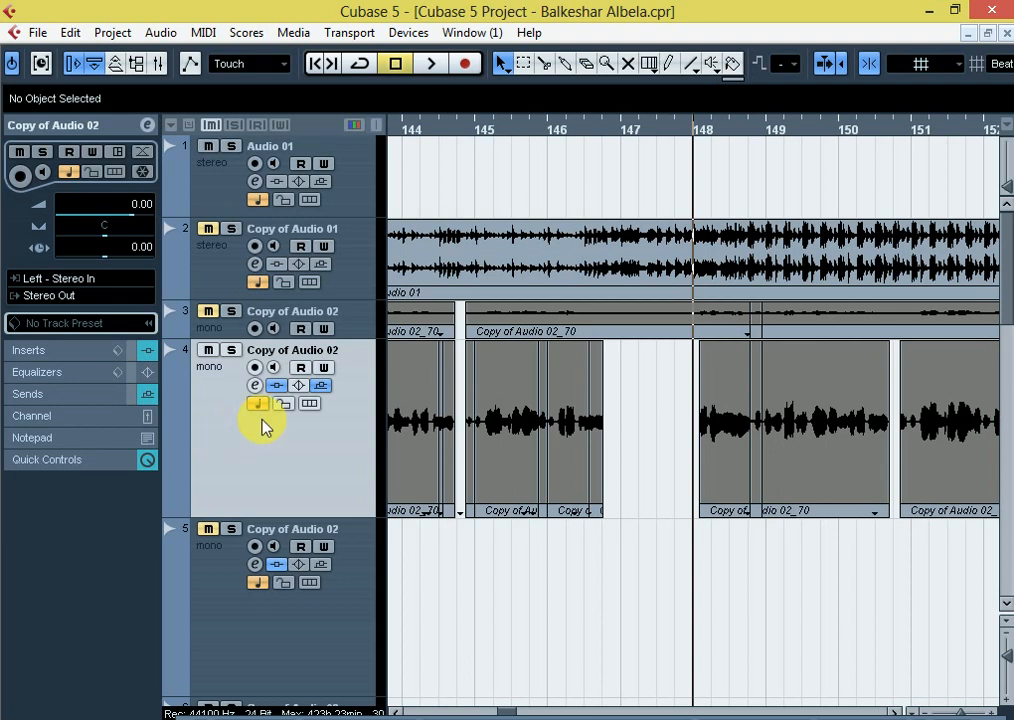
Open the VST audio channel settings of the mono Copy of Audio 02 track number 4
{"action": "left_click_drag", "start_coordinate": [1005, 260], "coordinate": [1006, 613]}
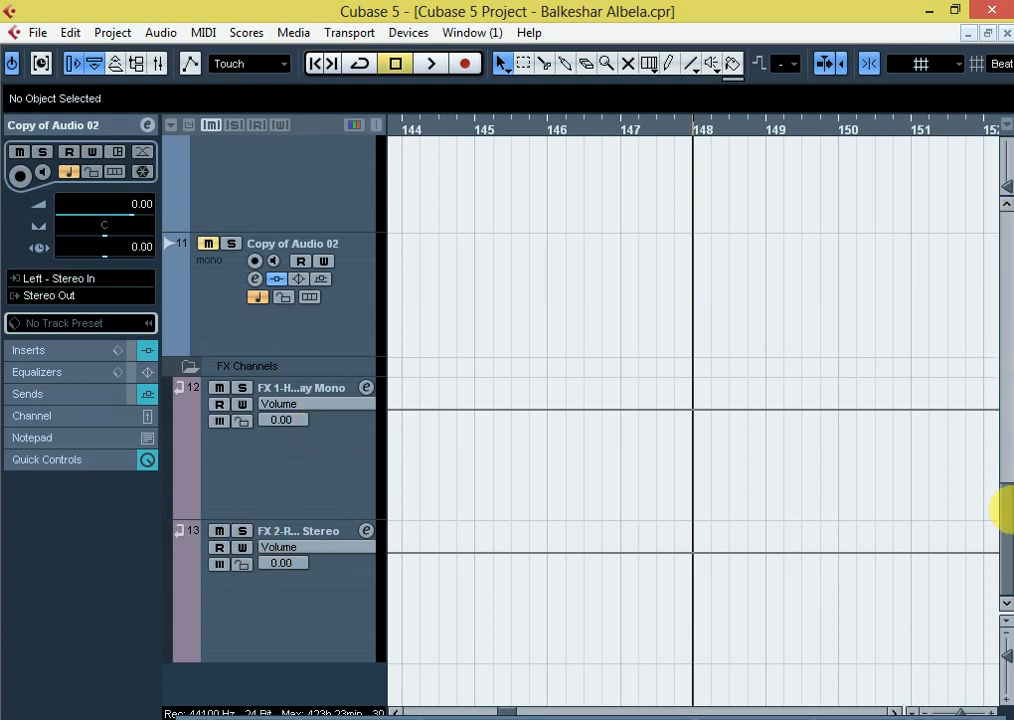
{"action": "left_click_drag", "start_coordinate": [1008, 530], "coordinate": [1003, 256]}
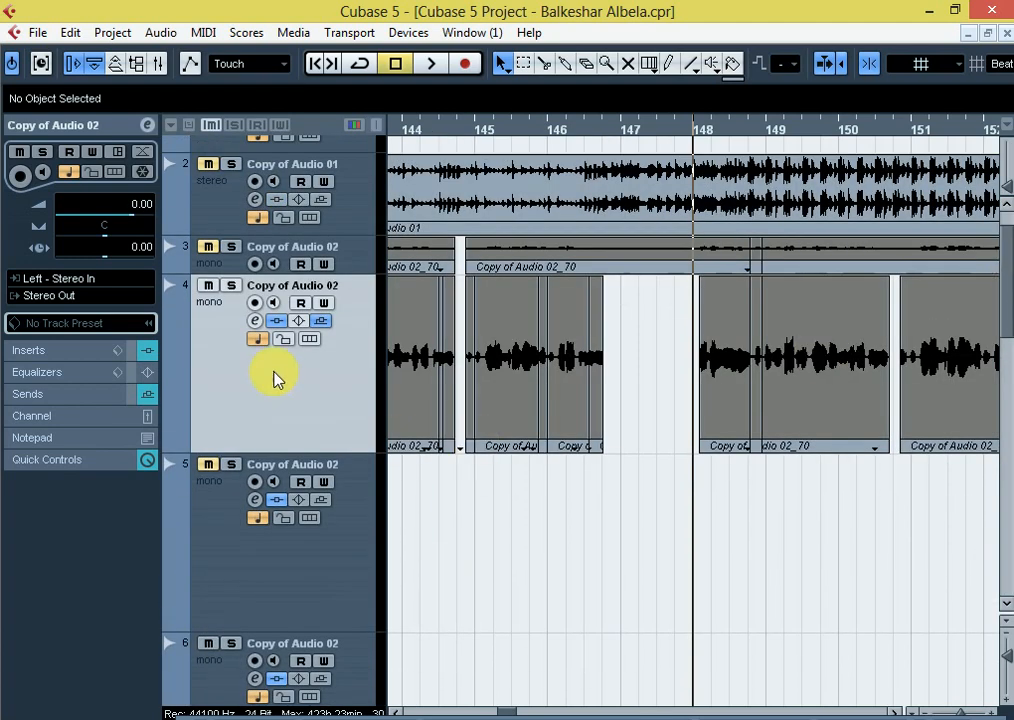
{"action": "left_click", "coordinate": [254, 321]}
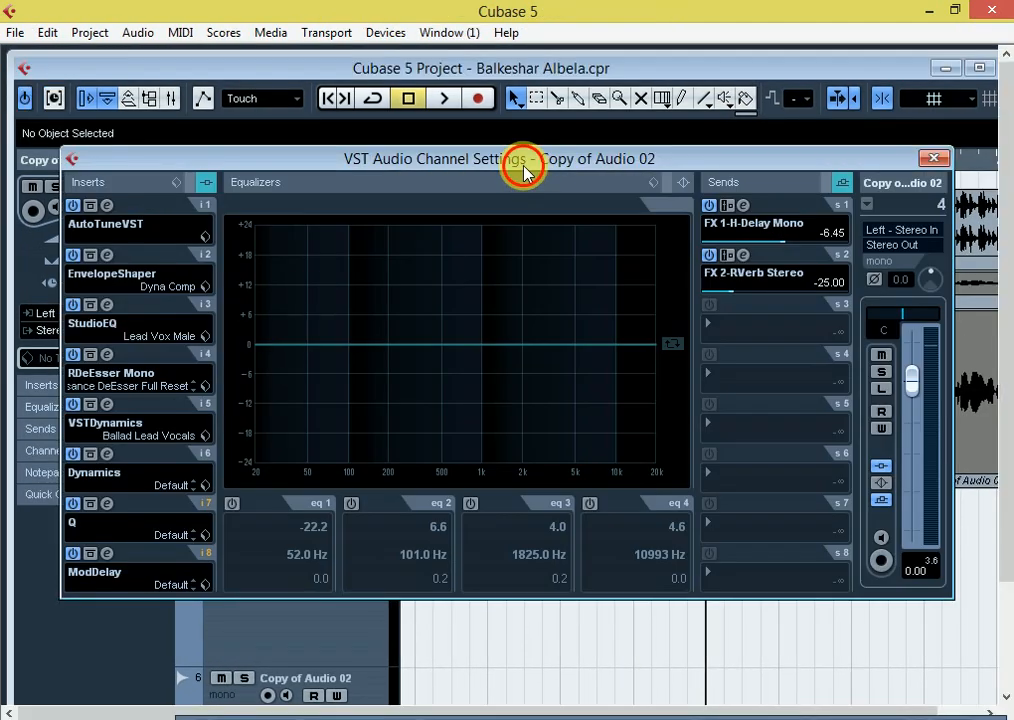
{"action": "left_click_drag", "start_coordinate": [523, 172], "coordinate": [520, 104]}
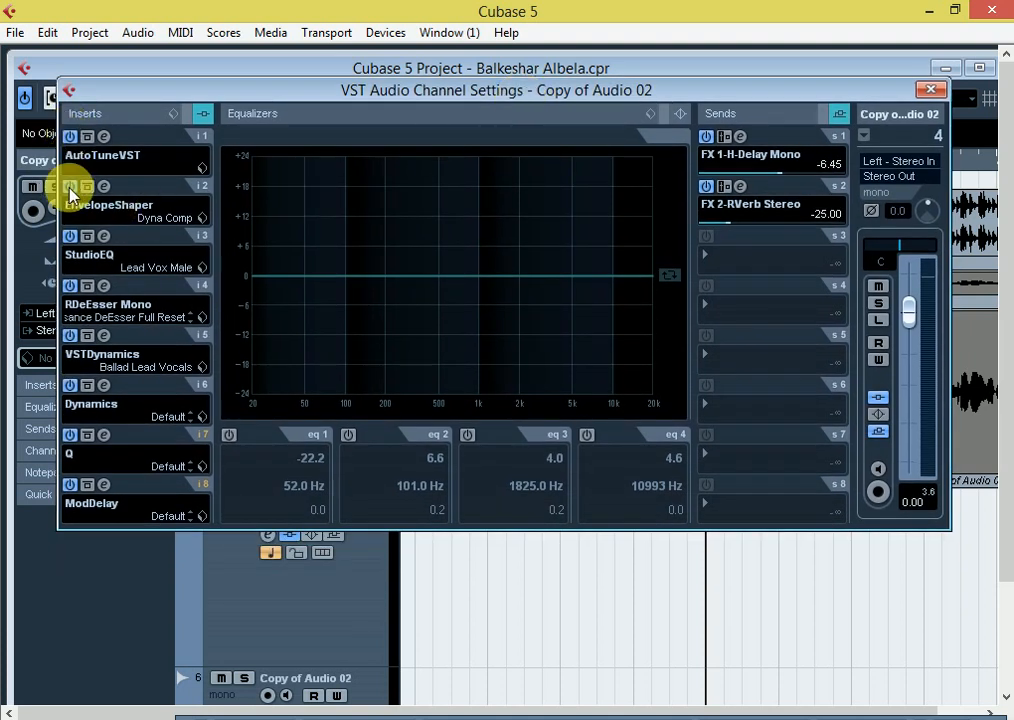
Inspect the AutoTuneVST insert's key, scale and retune settings and its options, leaving them as they are
{"action": "left_click", "coordinate": [104, 138]}
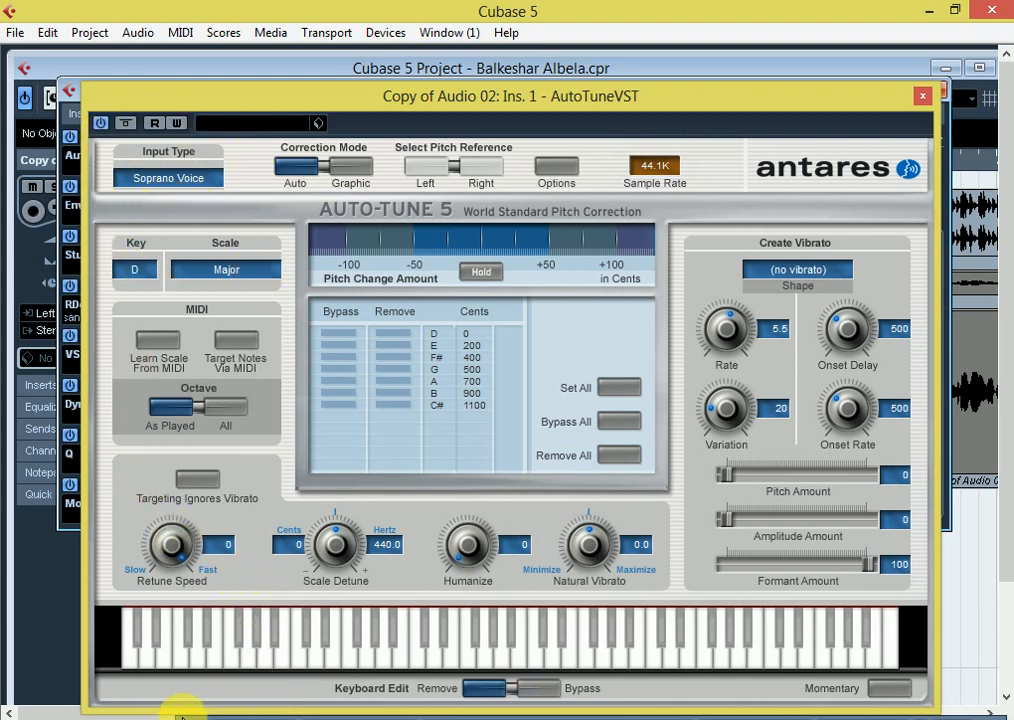
{"action": "mouse_move", "coordinate": [182, 717]}
{"action": "left_mouse_down"}
{"action": "mouse_move", "coordinate": [175, 628]}
{"action": "mouse_move", "coordinate": [193, 700]}
{"action": "left_mouse_up"}
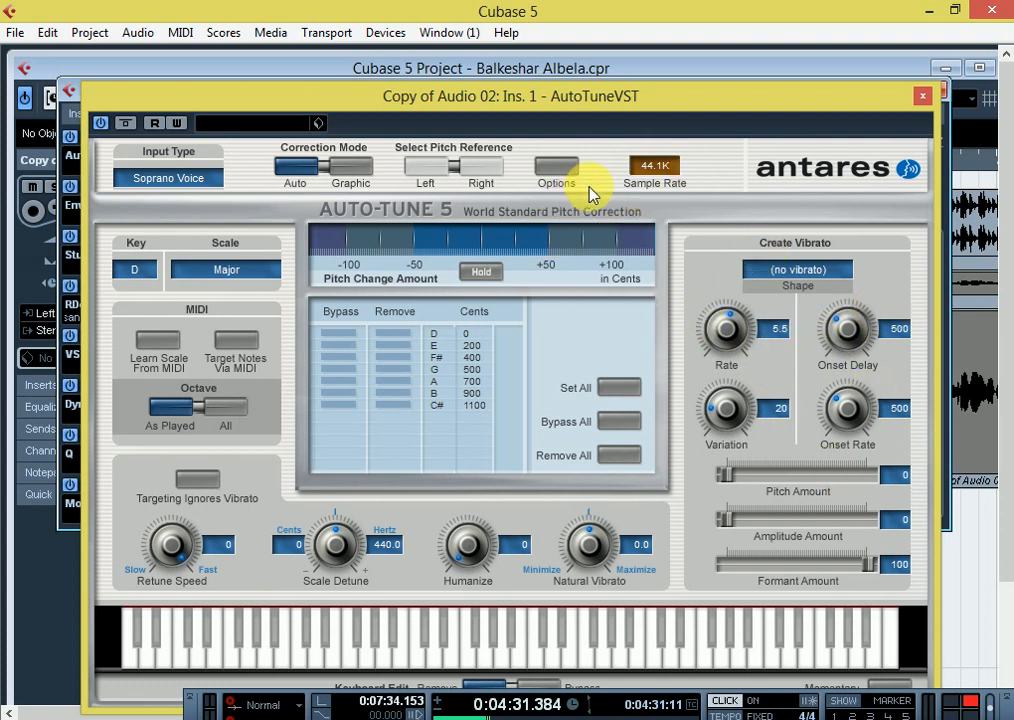
{"action": "left_click", "coordinate": [556, 168]}
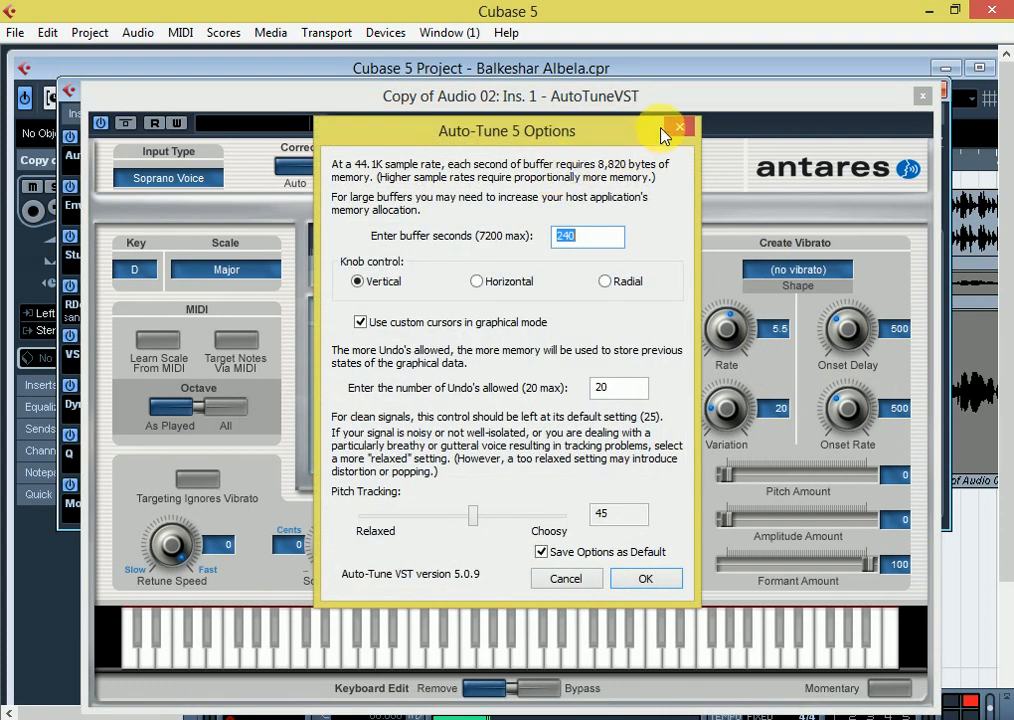
{"action": "left_click", "coordinate": [678, 128]}
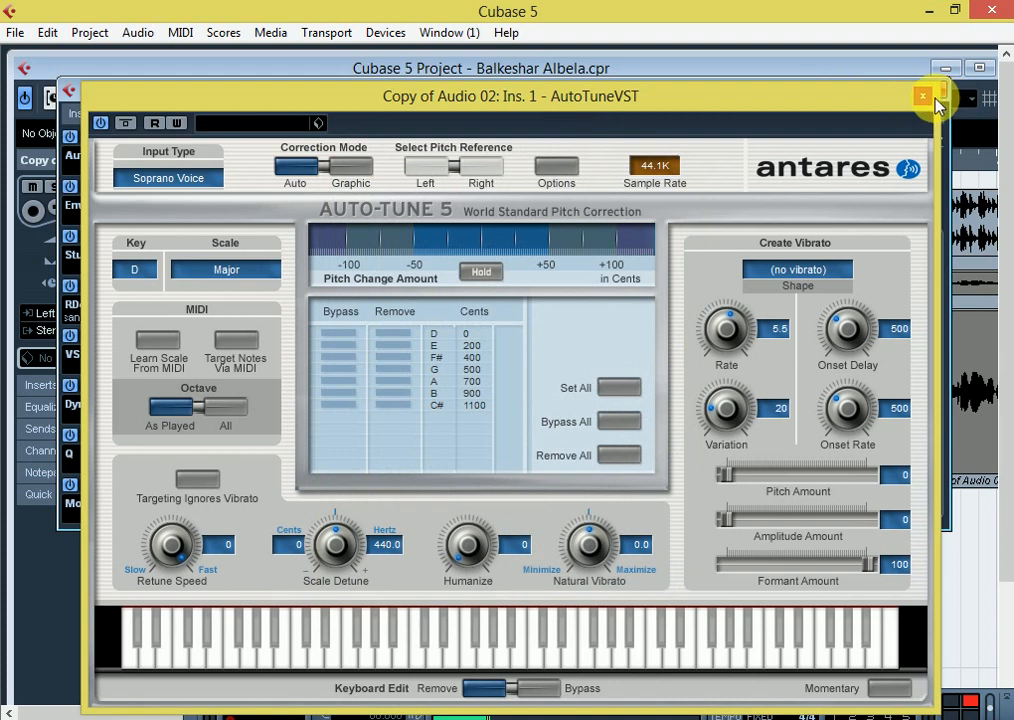
{"action": "left_click", "coordinate": [921, 96]}
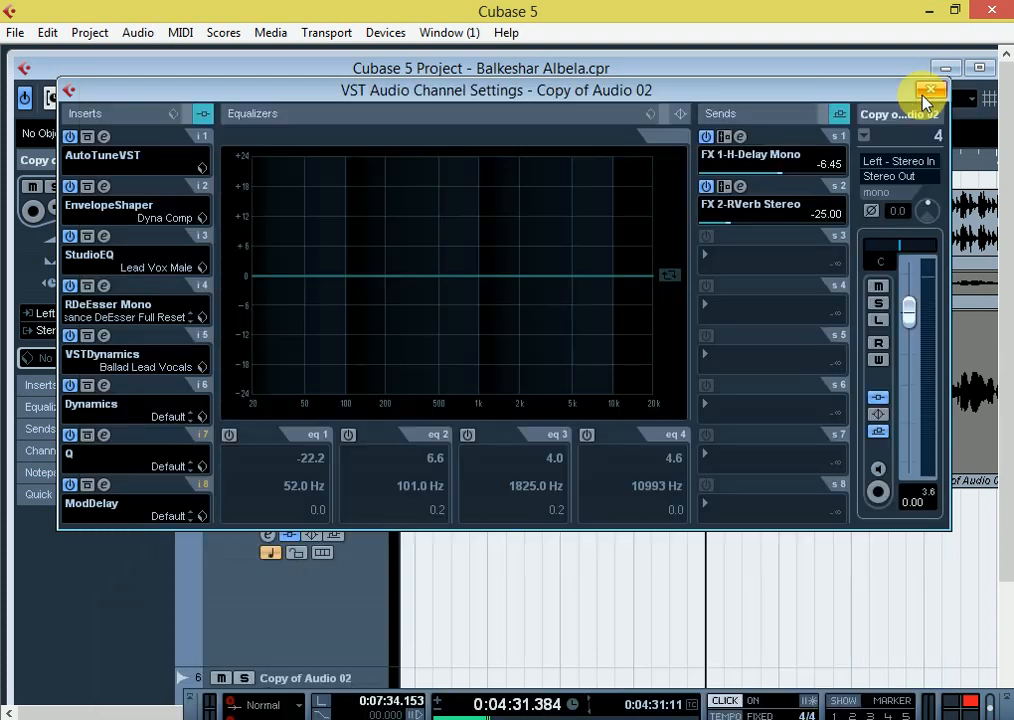
Inspect the EnvelopeShaper insert's controls and its preset list, keeping the Dyna Comp preset
{"action": "left_click", "coordinate": [104, 187]}
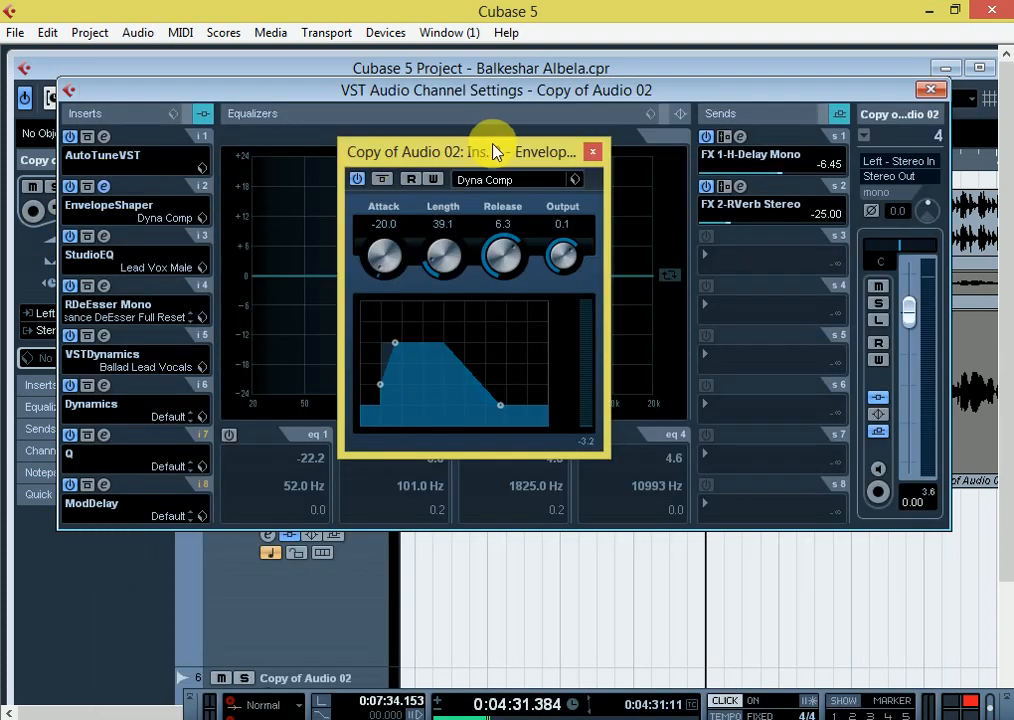
{"action": "left_click_drag", "start_coordinate": [492, 150], "coordinate": [487, 127]}
{"action": "left_click", "coordinate": [492, 162]}
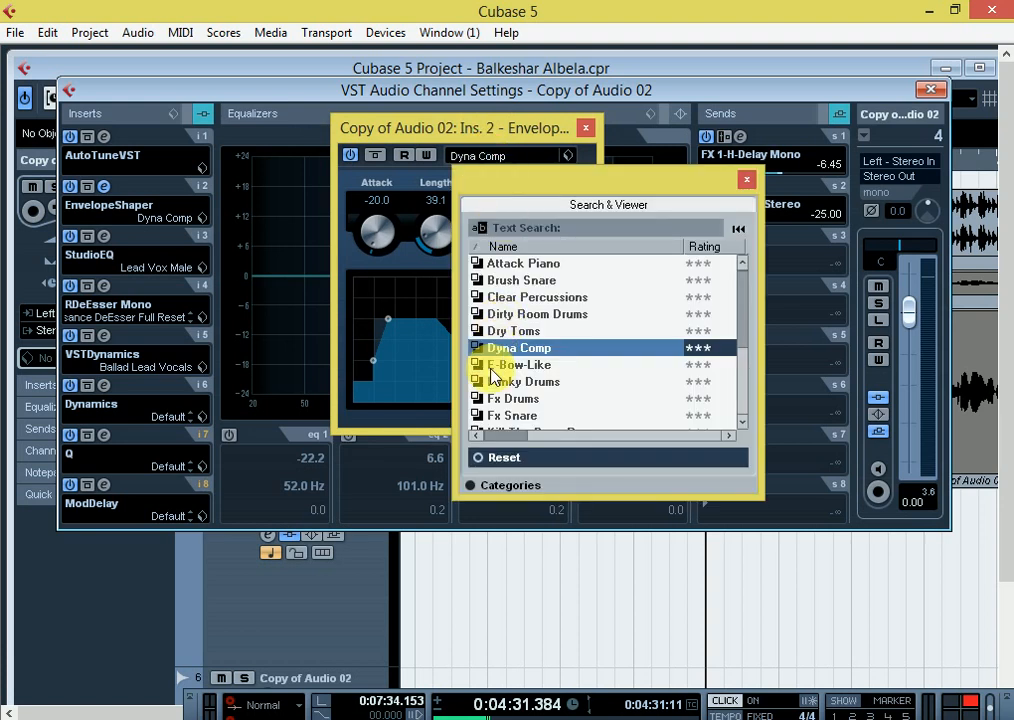
{"action": "left_click", "coordinate": [747, 181]}
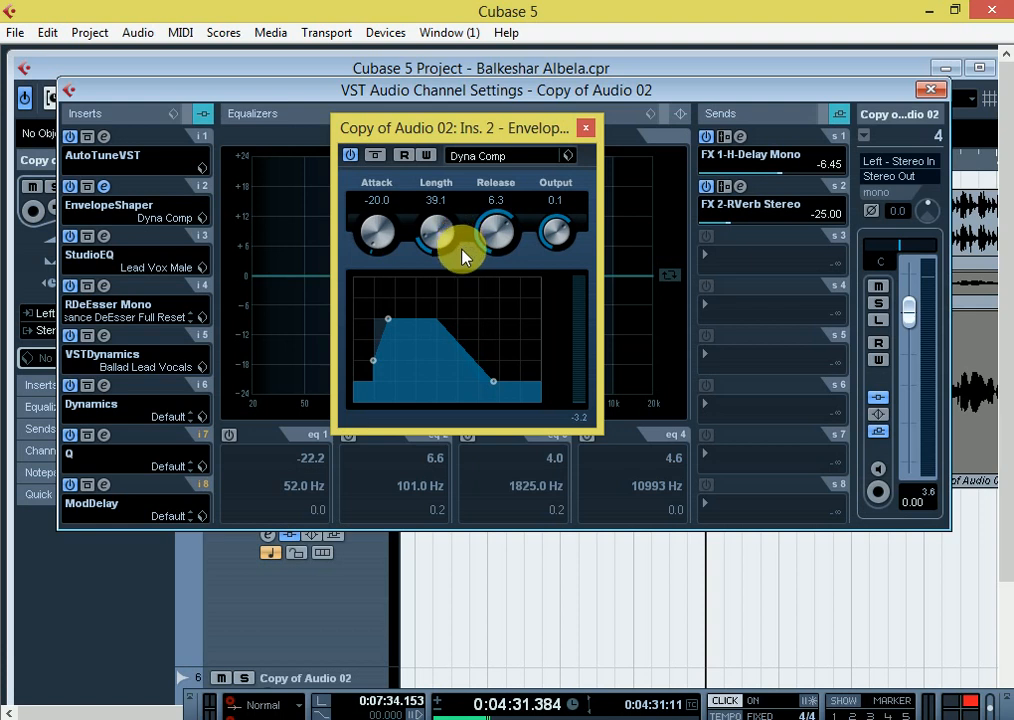
{"action": "left_click", "coordinate": [585, 127]}
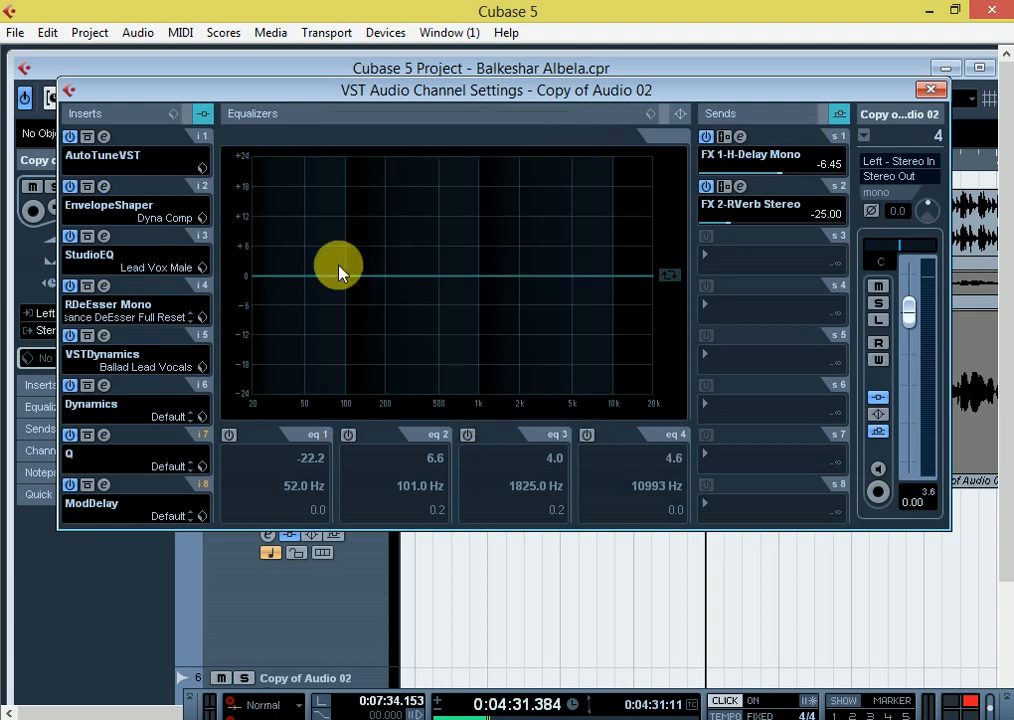
Review the StudioEQ insert with its preset list, keeping Lead Vox Male, and check the RDeEsser Mono insert's settings
{"action": "left_click", "coordinate": [103, 237]}
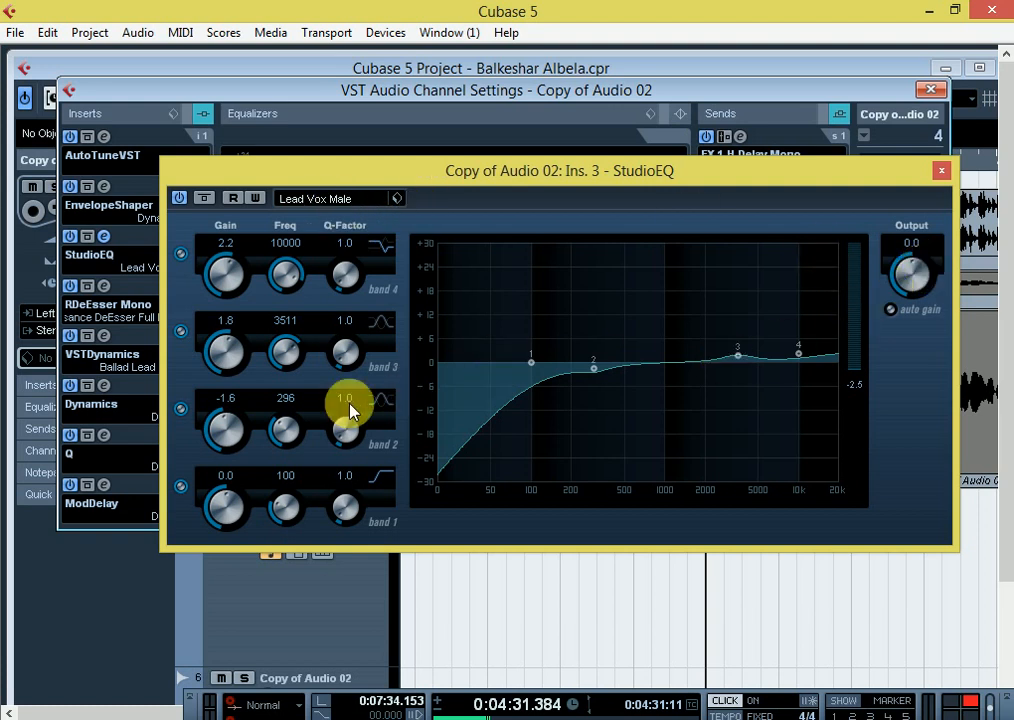
{"action": "left_click", "coordinate": [333, 200]}
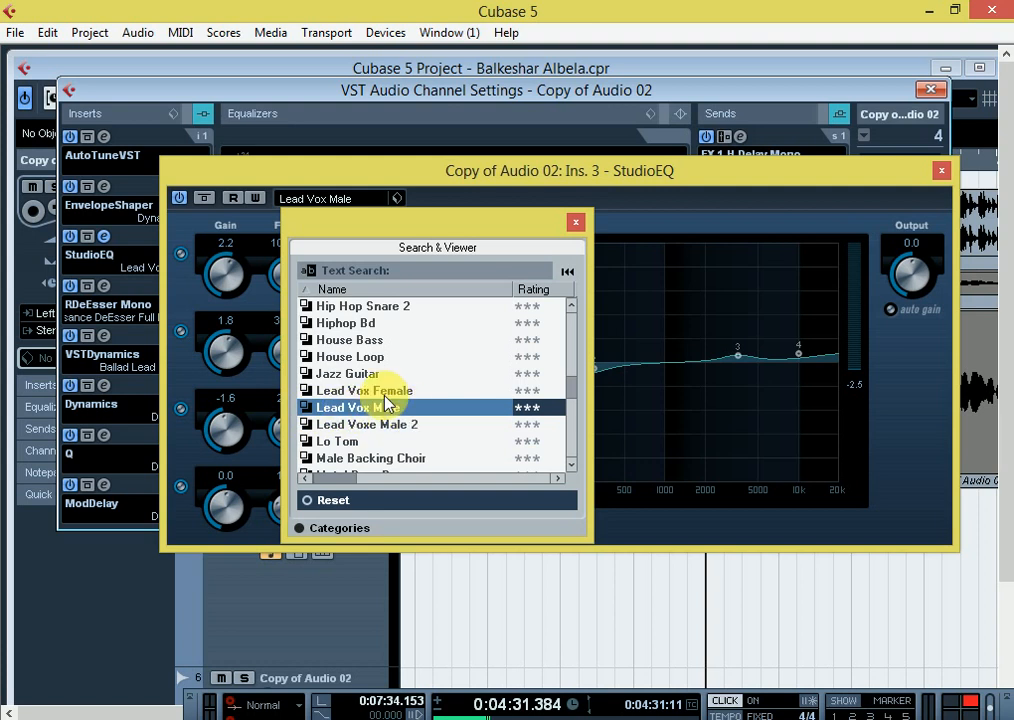
{"action": "left_click", "coordinate": [578, 224]}
{"action": "left_click", "coordinate": [941, 171]}
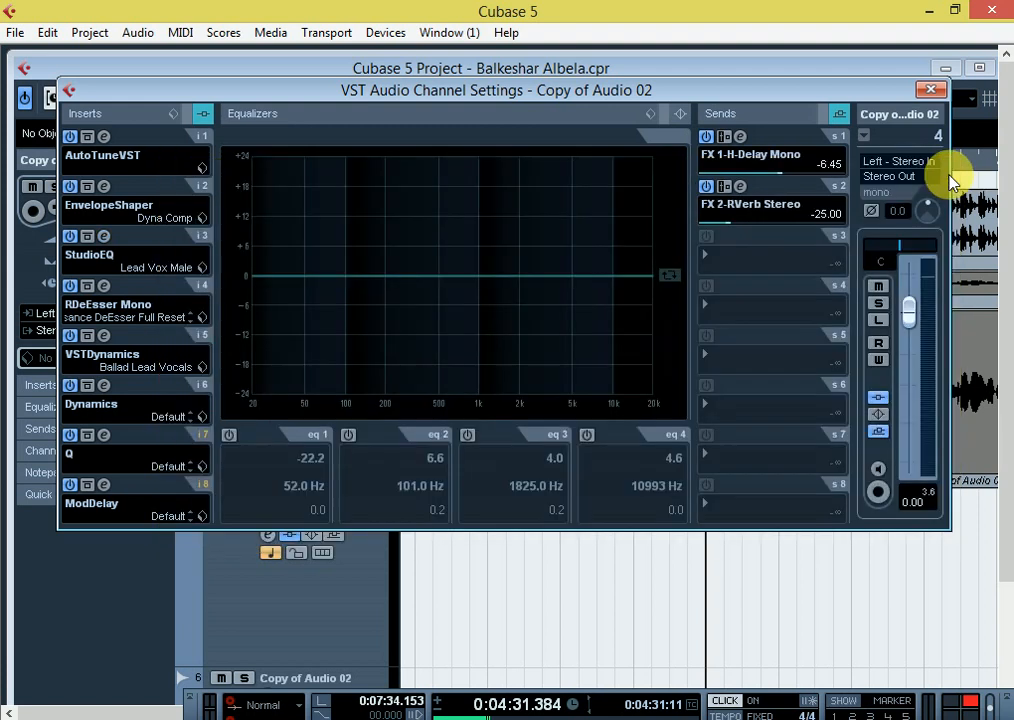
{"action": "left_click", "coordinate": [103, 288]}
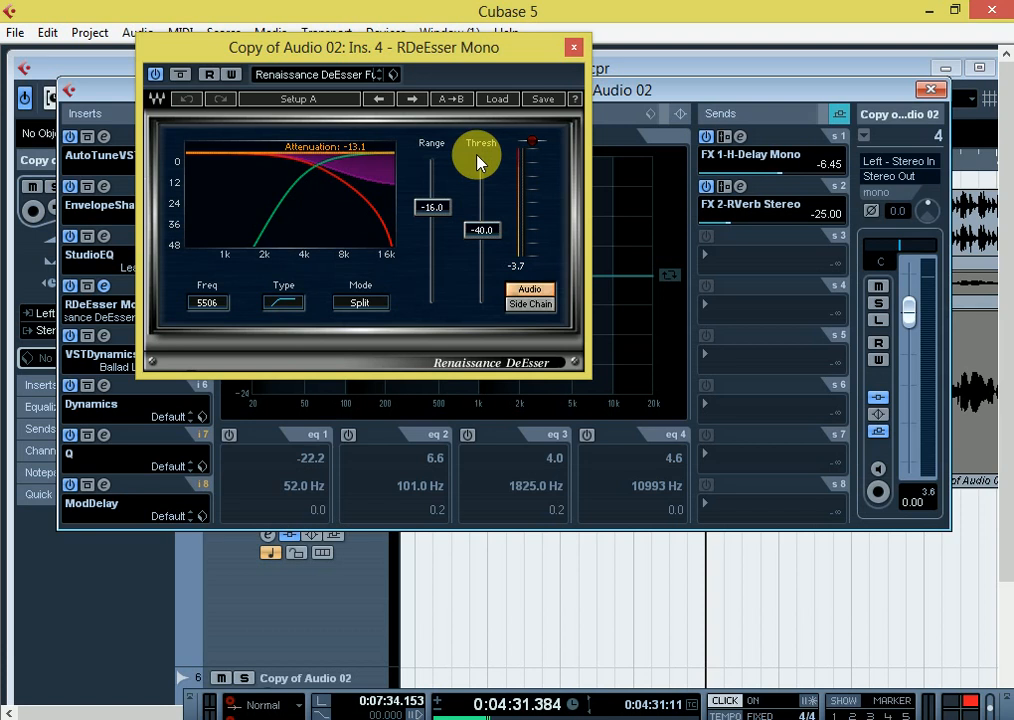
{"action": "left_click", "coordinate": [574, 47]}
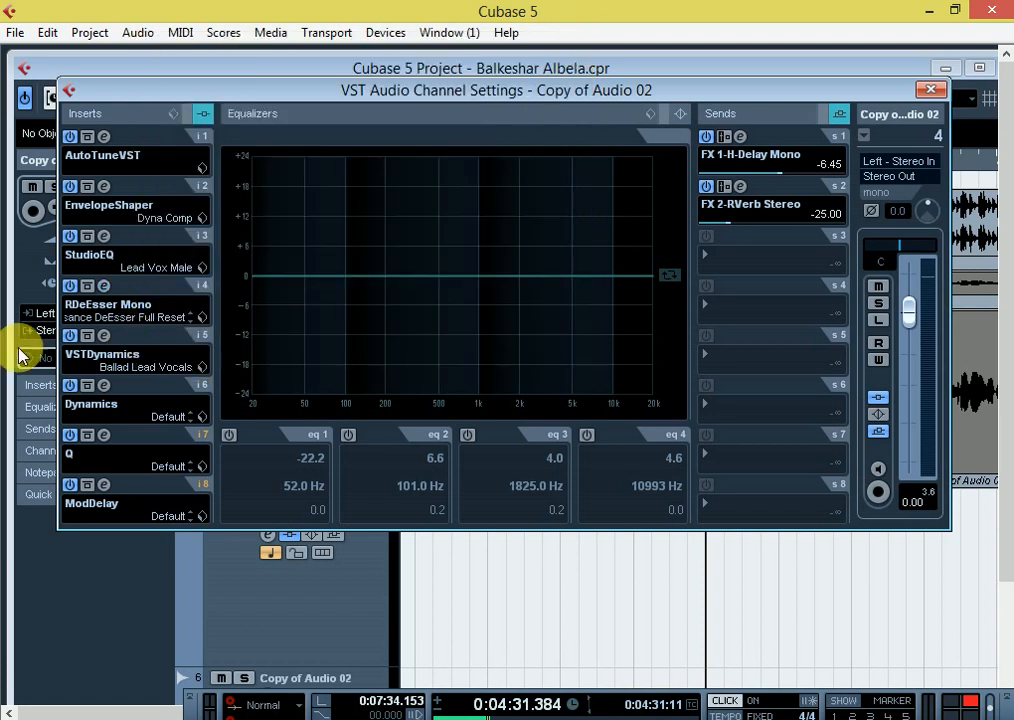
Inspect the VSTDynamics insert's gate, compressor and limiter settings and its preset list, keeping Ballad Lead Vocals
{"action": "left_click", "coordinate": [103, 336]}
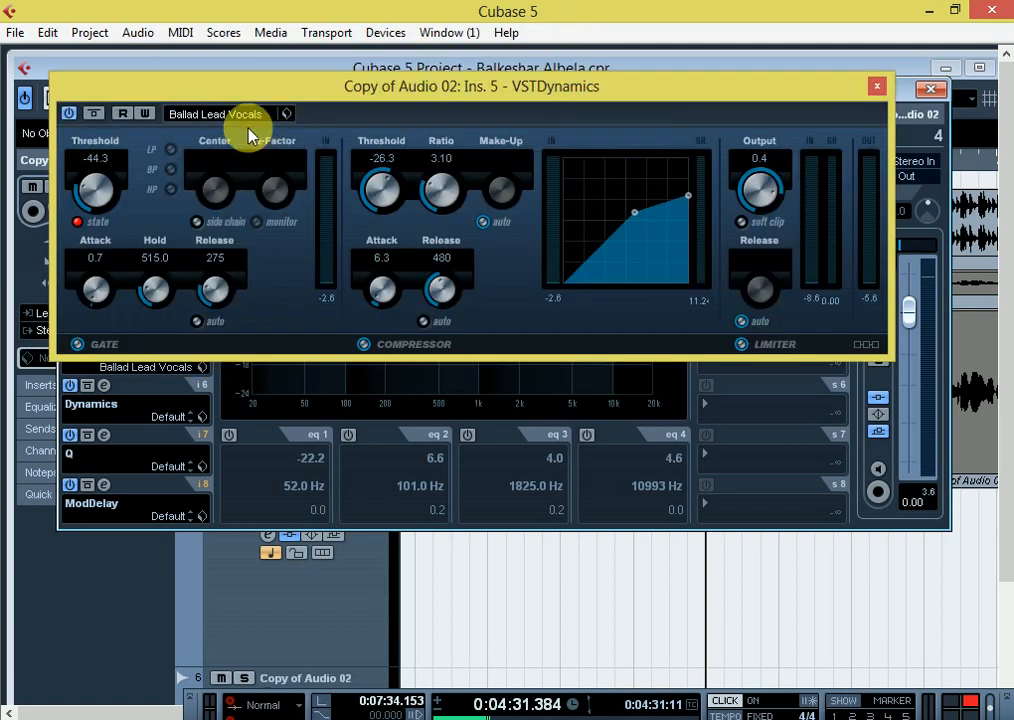
{"action": "left_click_drag", "start_coordinate": [288, 89], "coordinate": [430, 73]}
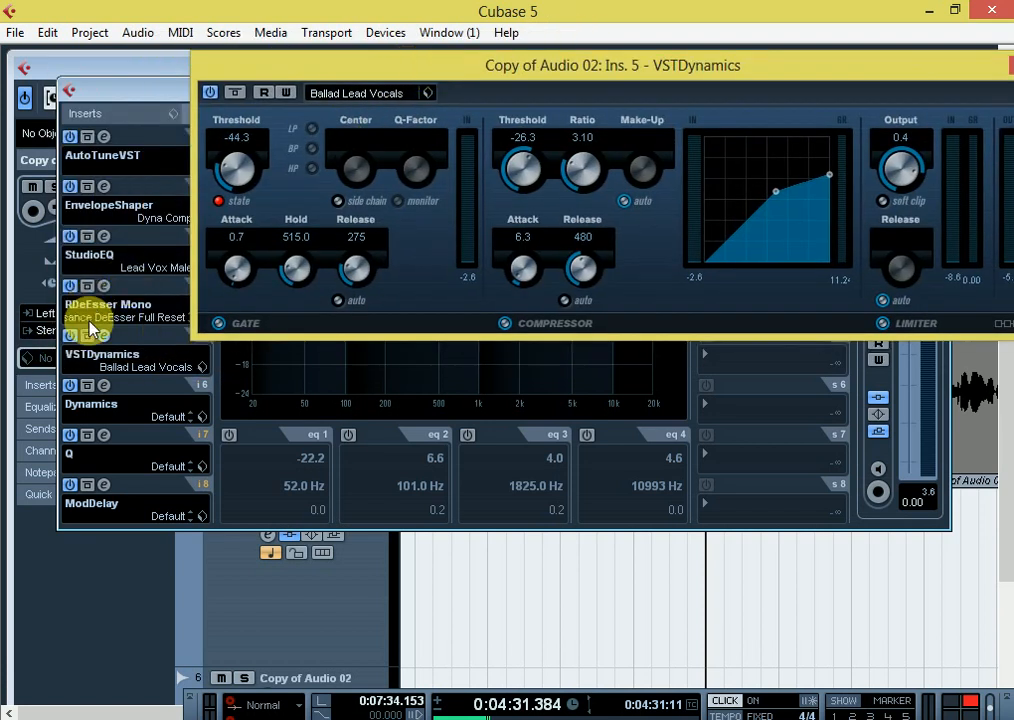
{"action": "left_click_drag", "start_coordinate": [593, 68], "coordinate": [422, 108]}
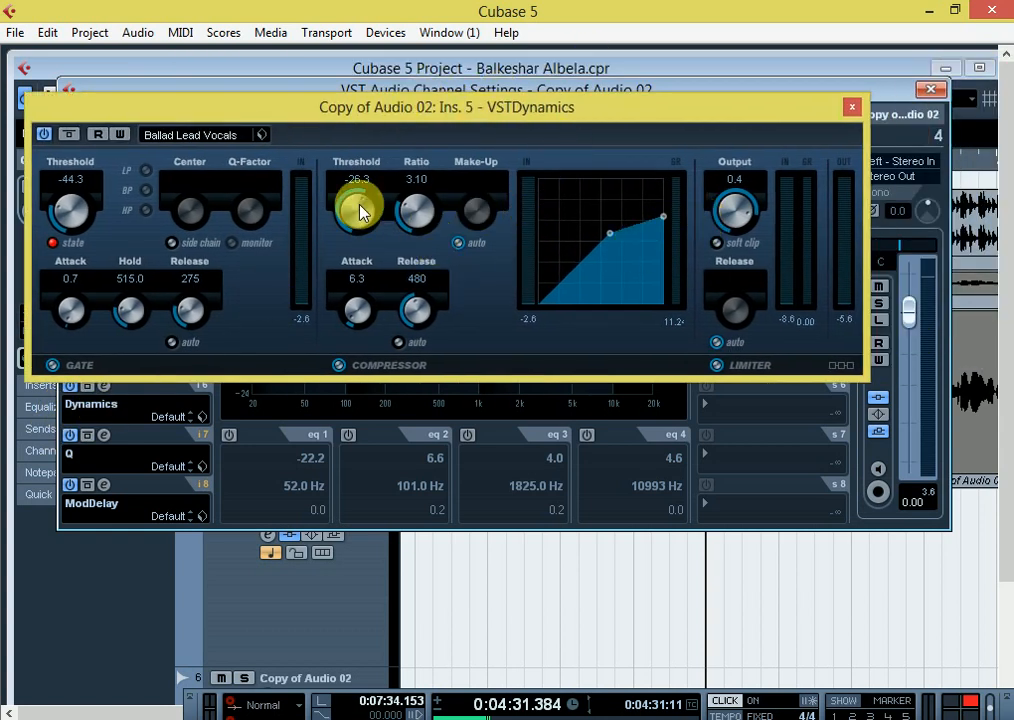
{"action": "left_click", "coordinate": [190, 135]}
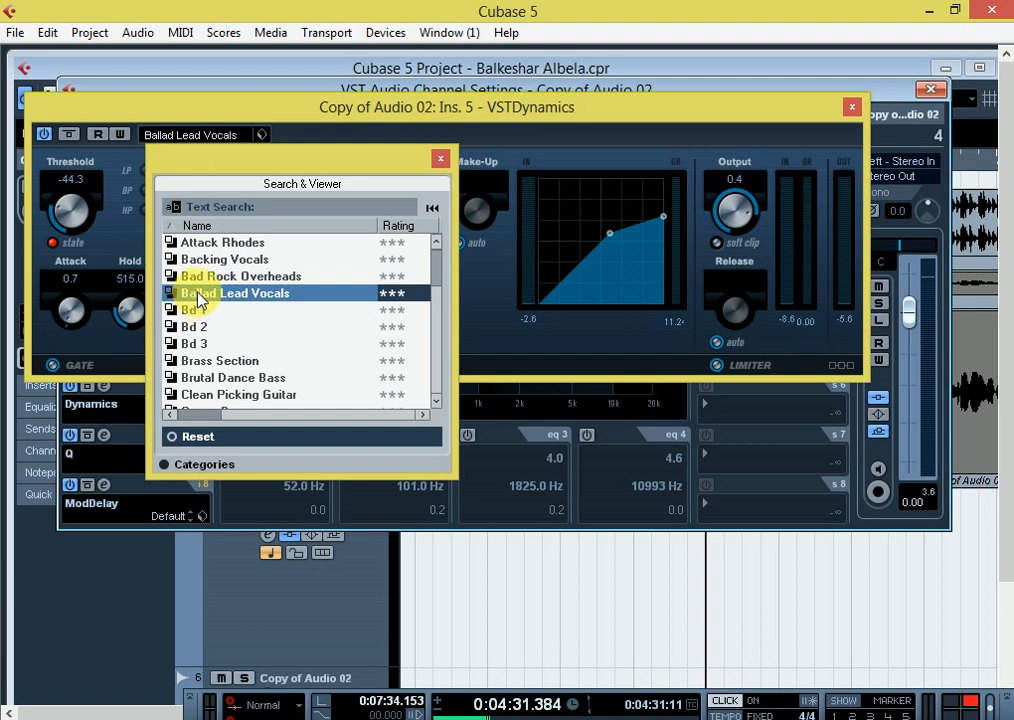
{"action": "left_click", "coordinate": [442, 162]}
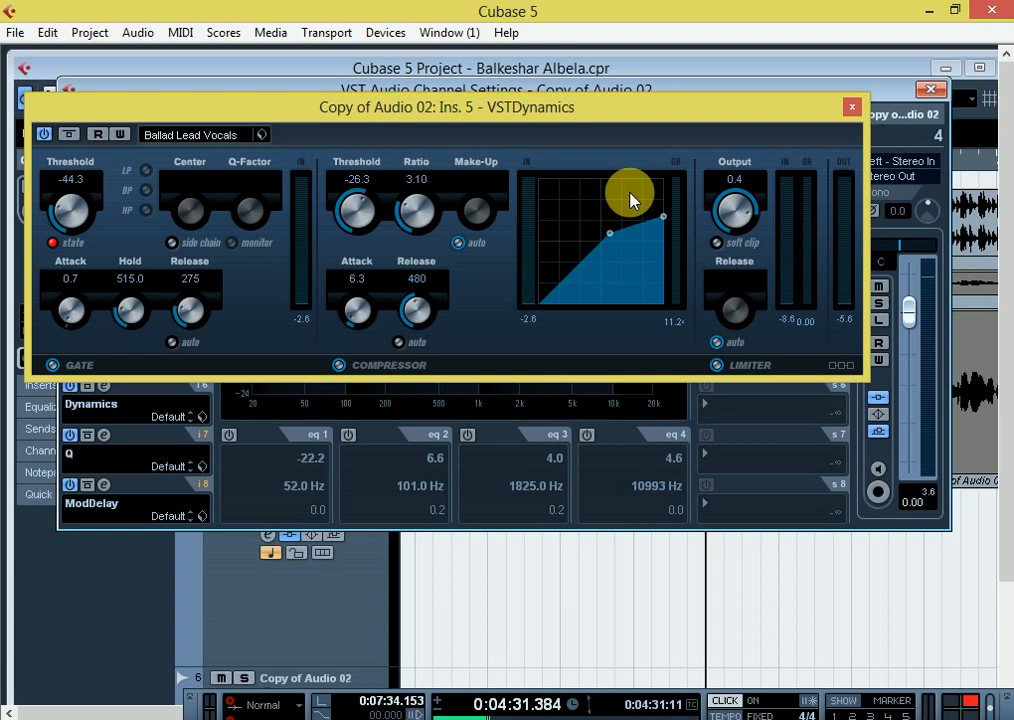
{"action": "left_click", "coordinate": [850, 108]}
Check the settings of the Dynamics insert in slot 6 and the Q equalizer insert in slot 7
{"action": "left_click", "coordinate": [104, 386]}
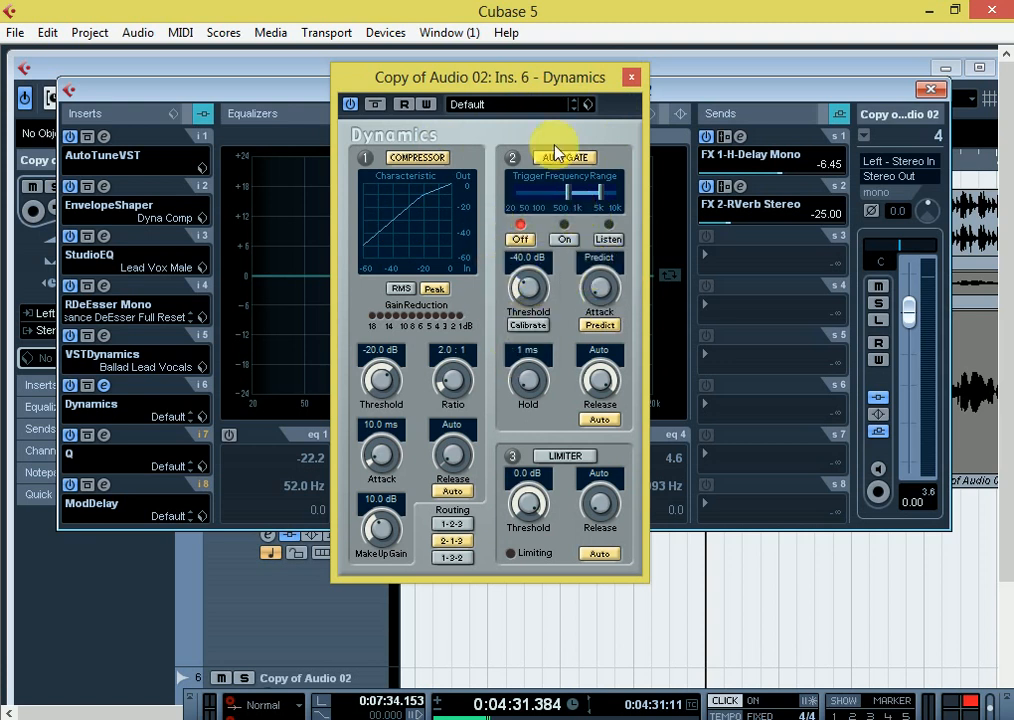
{"action": "left_click", "coordinate": [632, 79]}
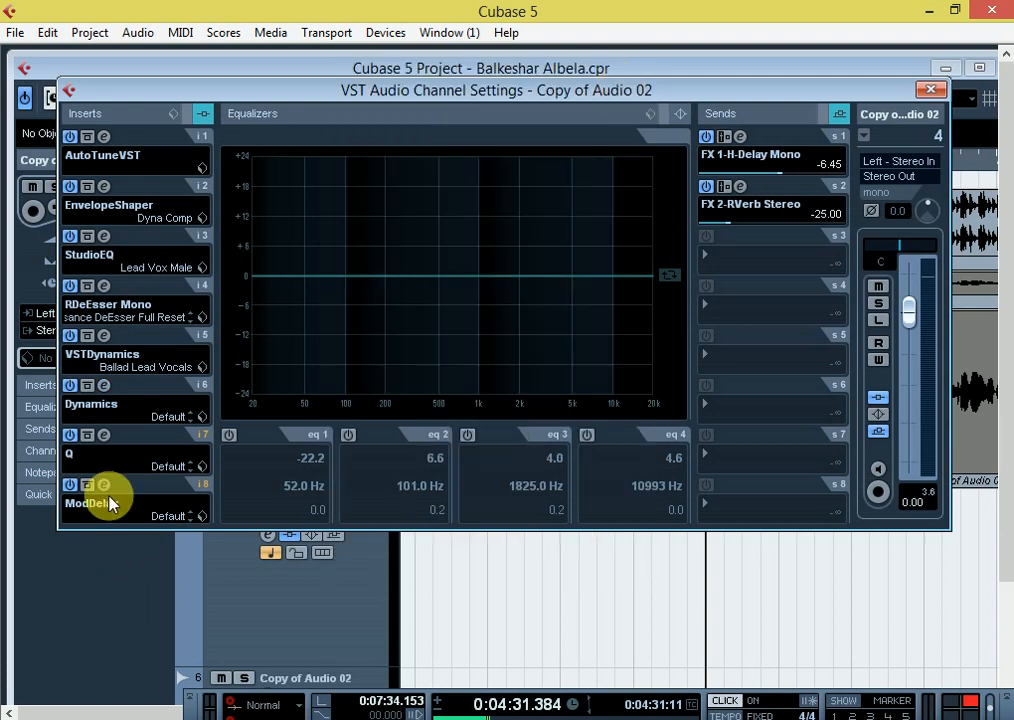
{"action": "left_click", "coordinate": [104, 436]}
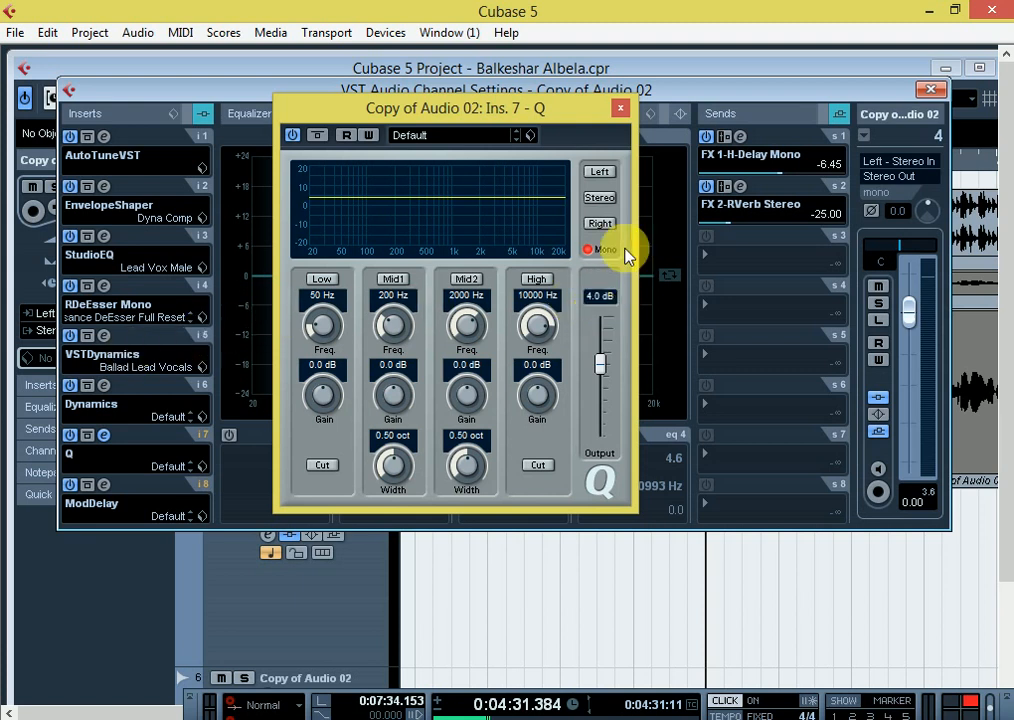
{"action": "left_click", "coordinate": [620, 107]}
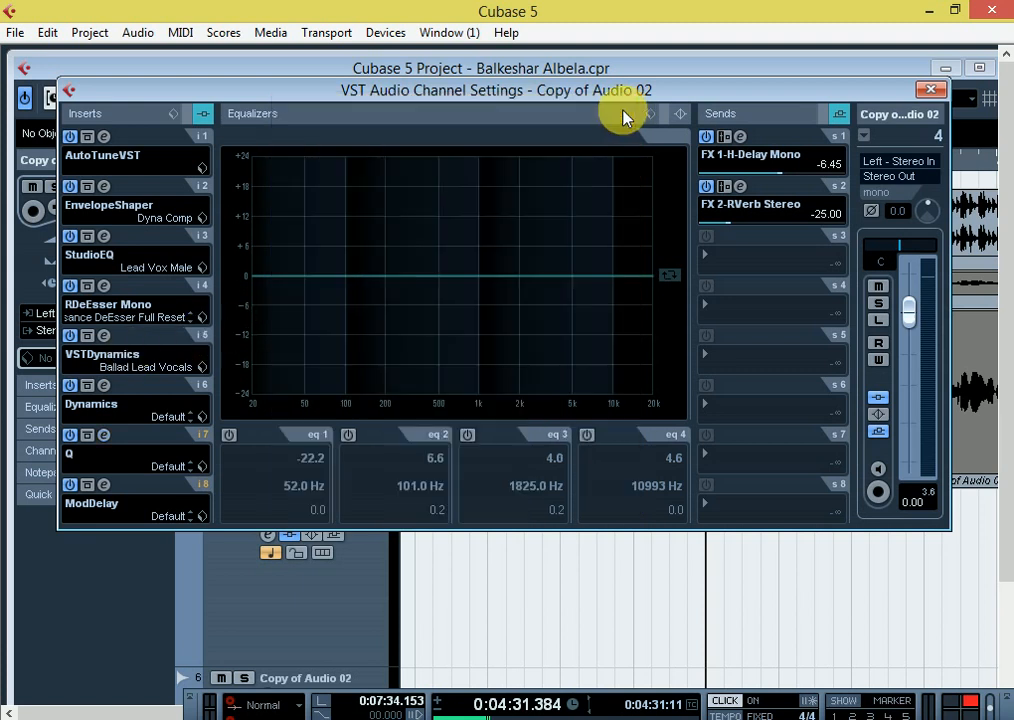
Check the ModDelay insert's feedback, delay and mix settings, and close the track's channel settings
{"action": "left_click", "coordinate": [106, 484]}
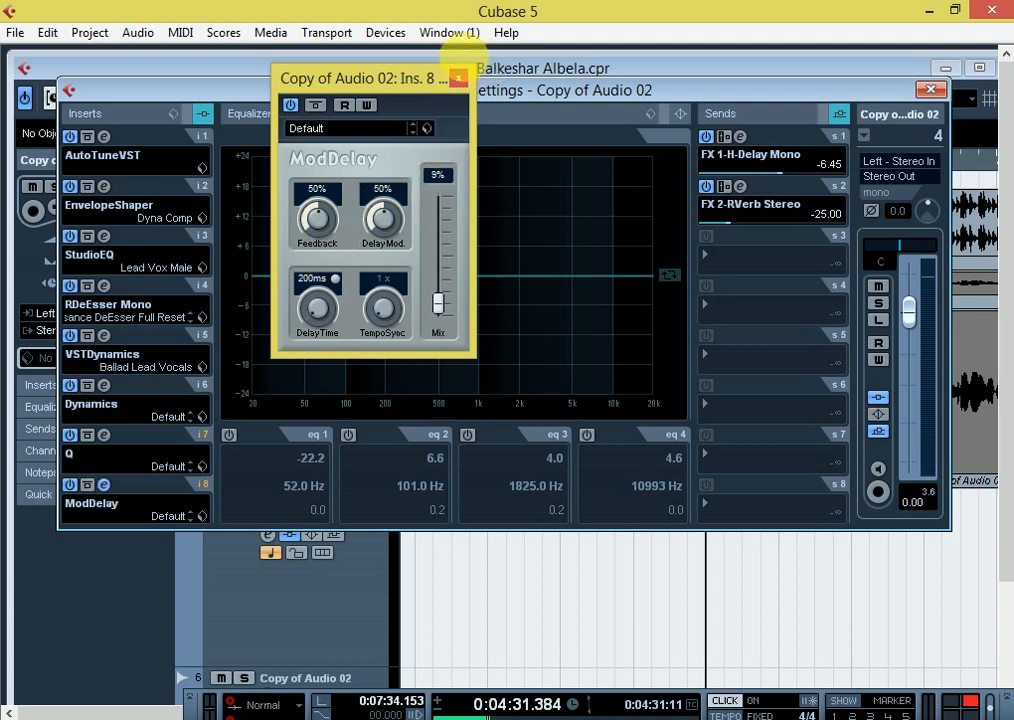
{"action": "left_click", "coordinate": [459, 78]}
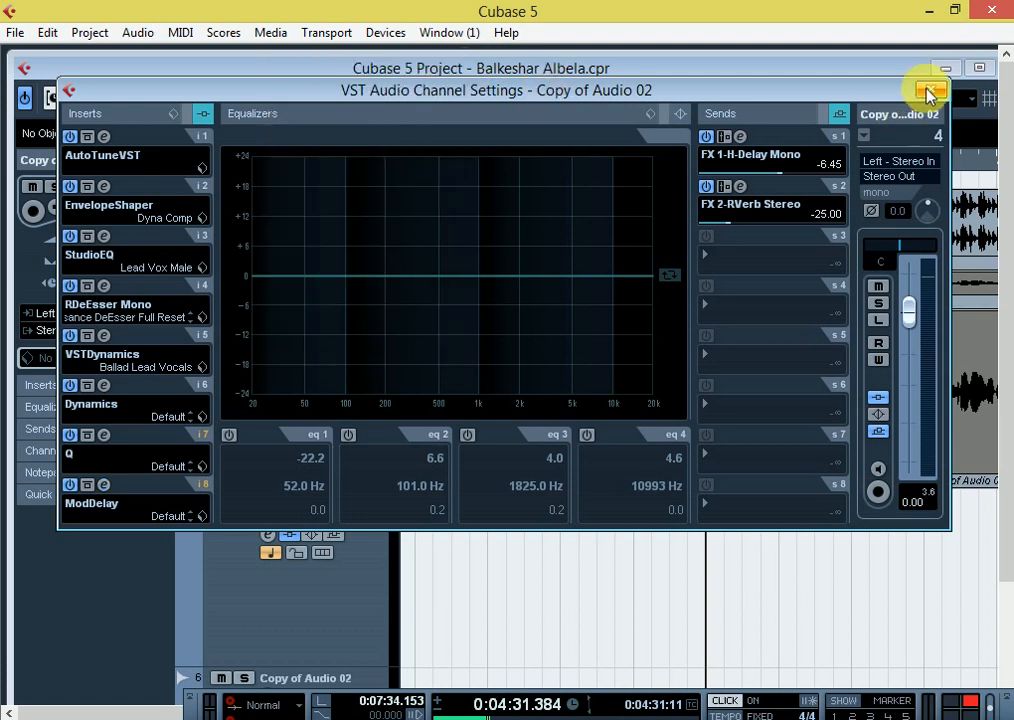
{"action": "left_click", "coordinate": [930, 89]}
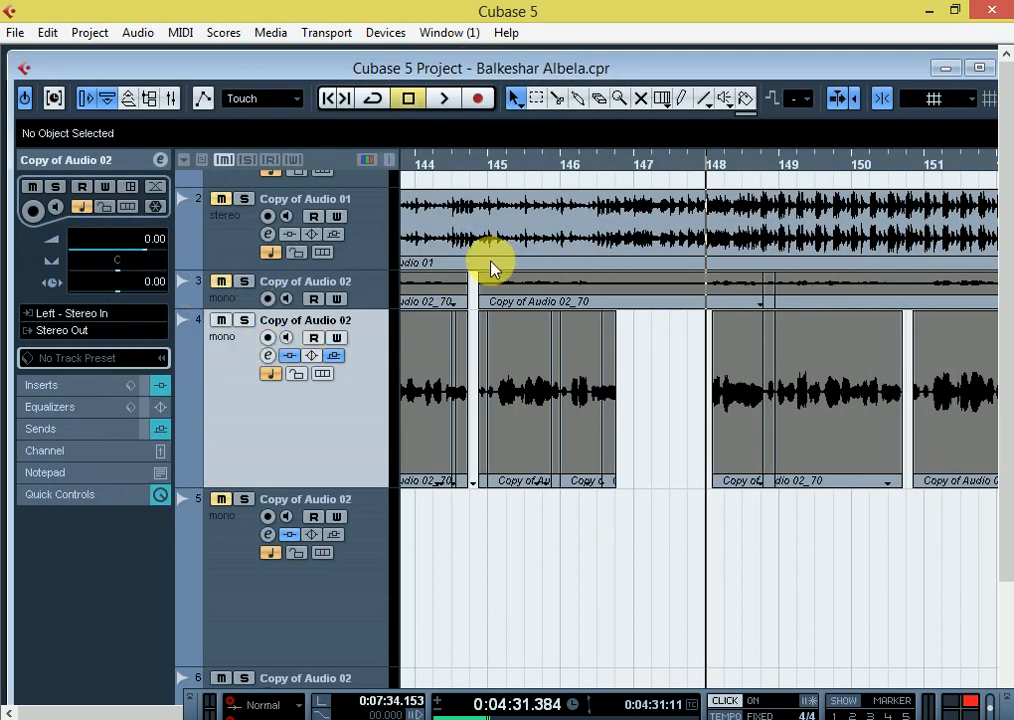
Listen to the processed vocal on track 4 from bar 148 to about bar 163, and stop playback
{"action": "key", "text": "space"}
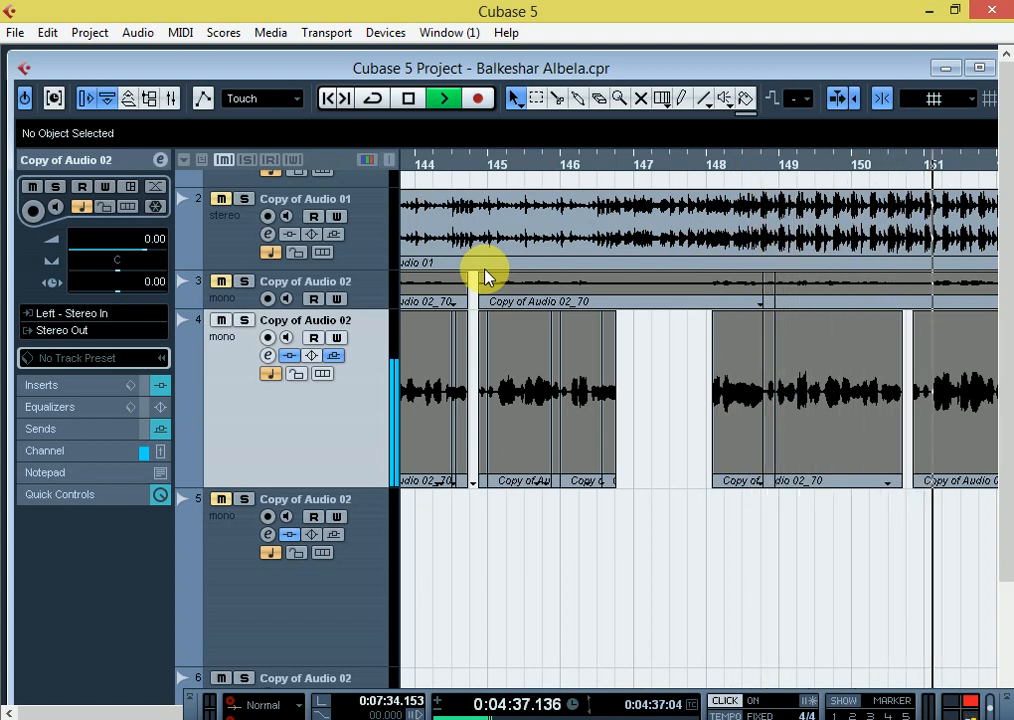
{"action": "key", "text": "g"}
{"action": "key", "text": "g"}
{"action": "key", "text": "g"}
{"action": "key", "text": "h"}
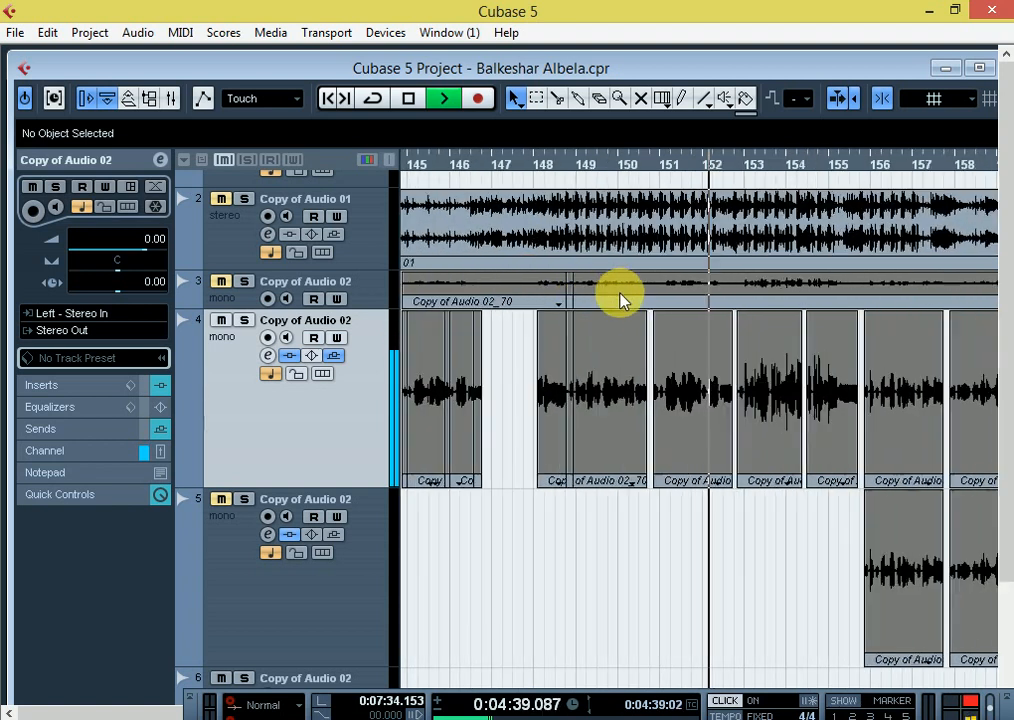
{"action": "key", "text": "h"}
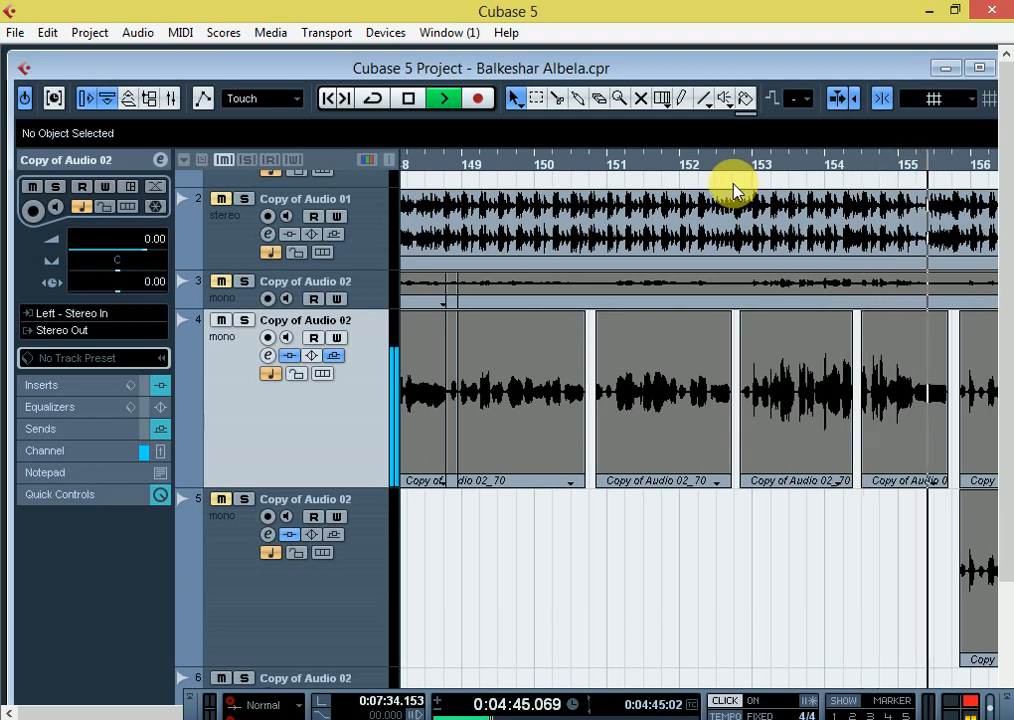
{"action": "key", "text": "g"}
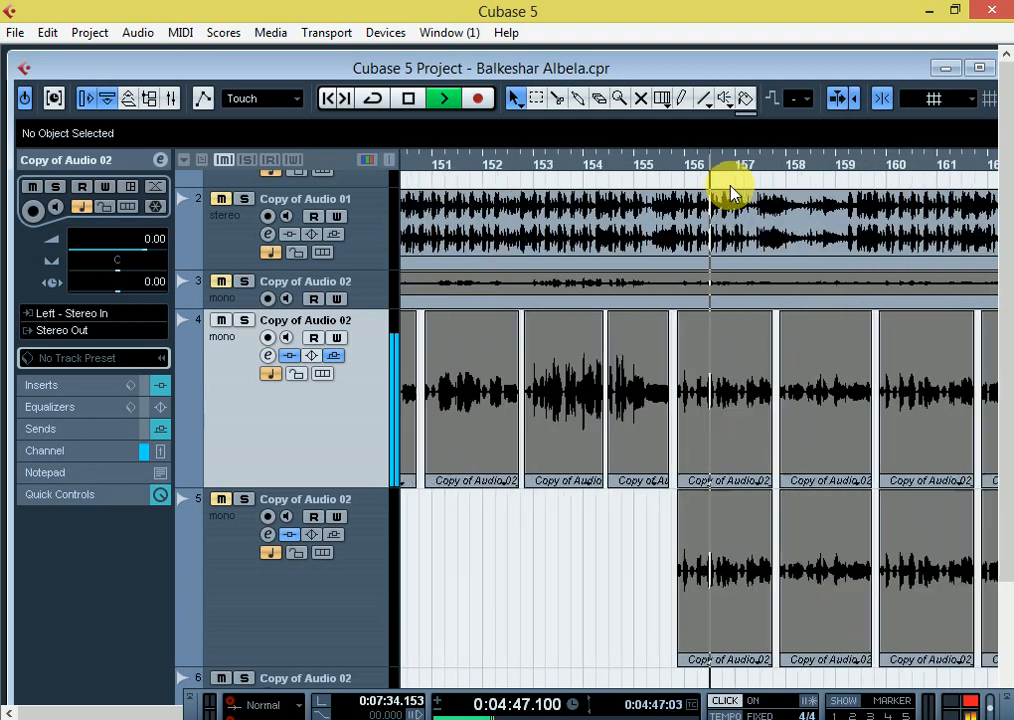
{"action": "key", "text": "h"}
{"action": "key", "text": "h"}
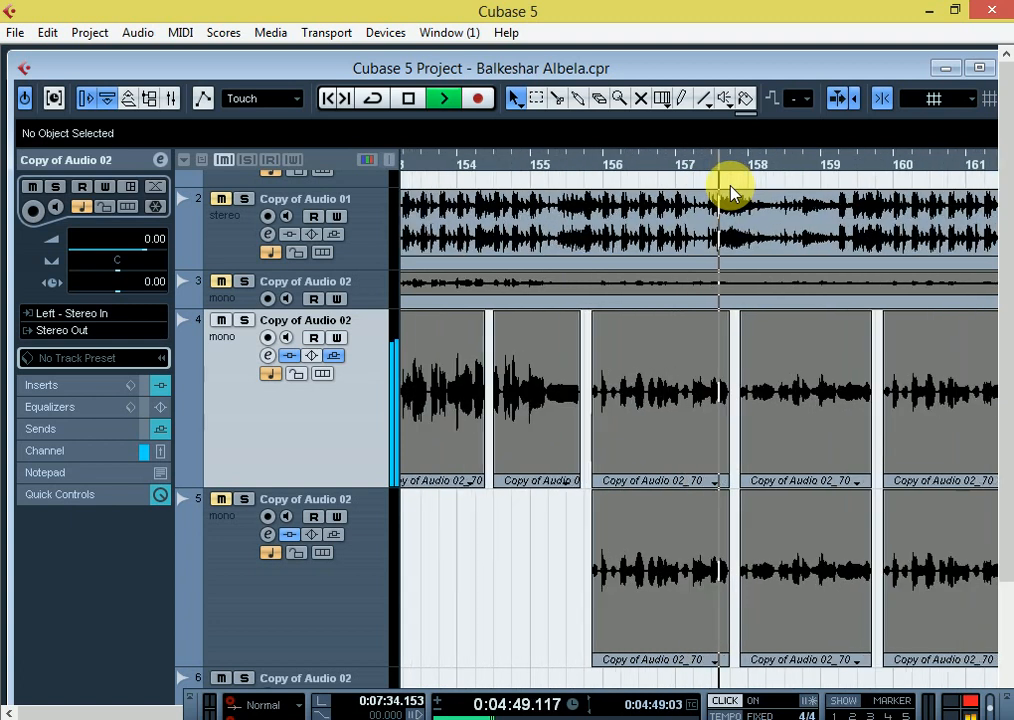
{"action": "key", "text": "g"}
{"action": "key", "text": "g"}
{"action": "key", "text": "h"}
{"action": "key", "text": "h"}
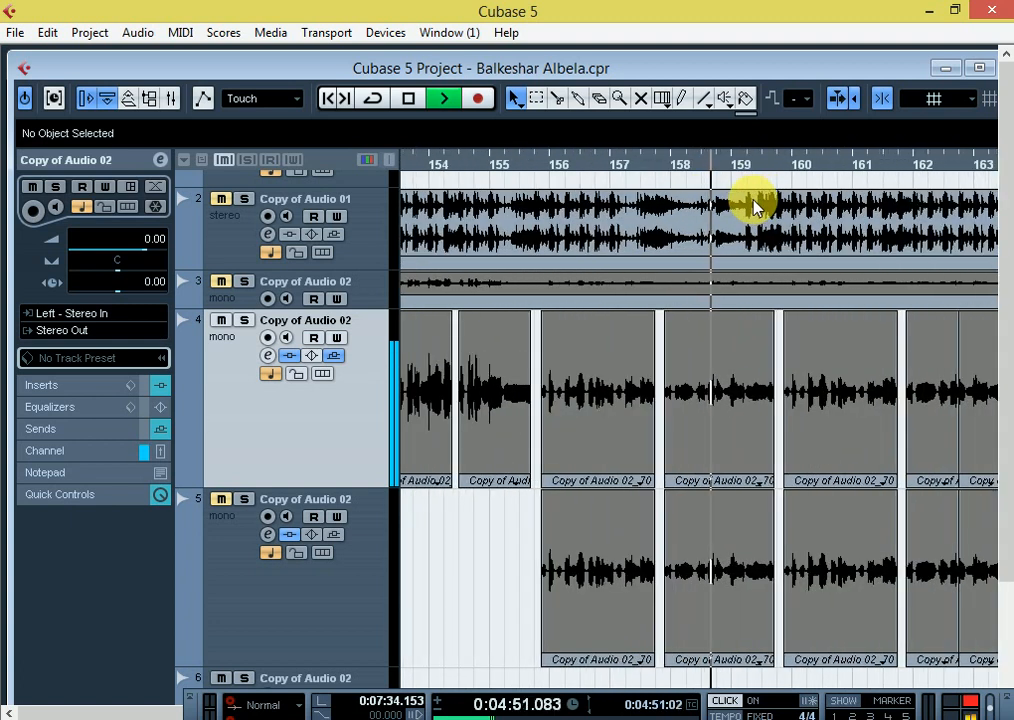
{"action": "key", "text": "h"}
{"action": "key", "text": "g"}
{"action": "key", "text": "g"}
{"action": "key", "text": "g"}
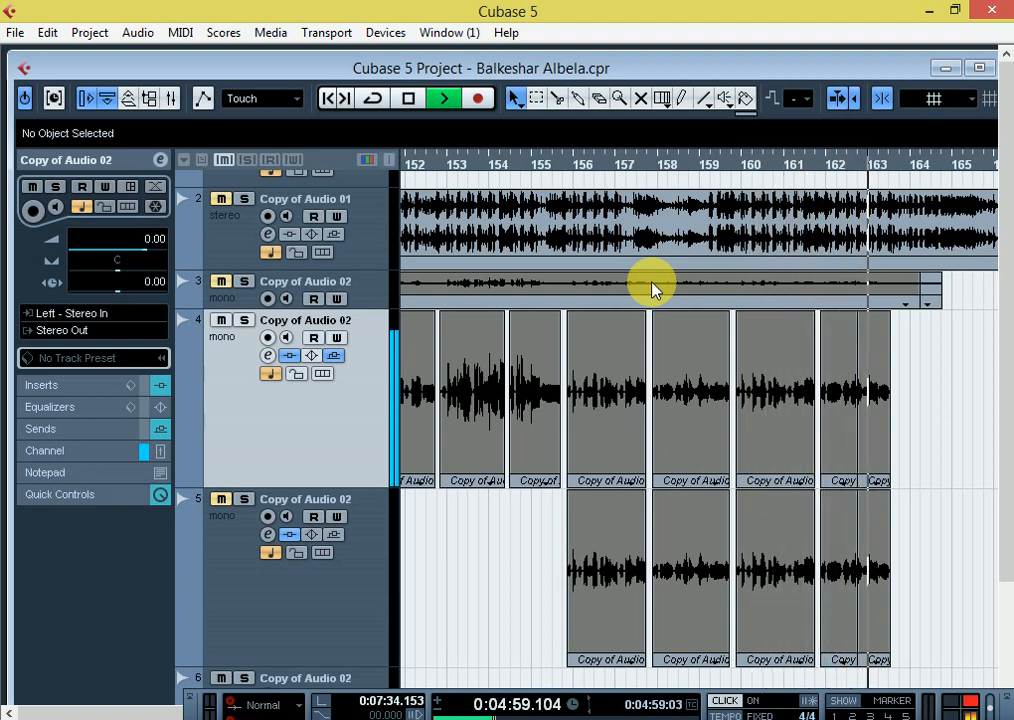
{"action": "key", "text": "space"}
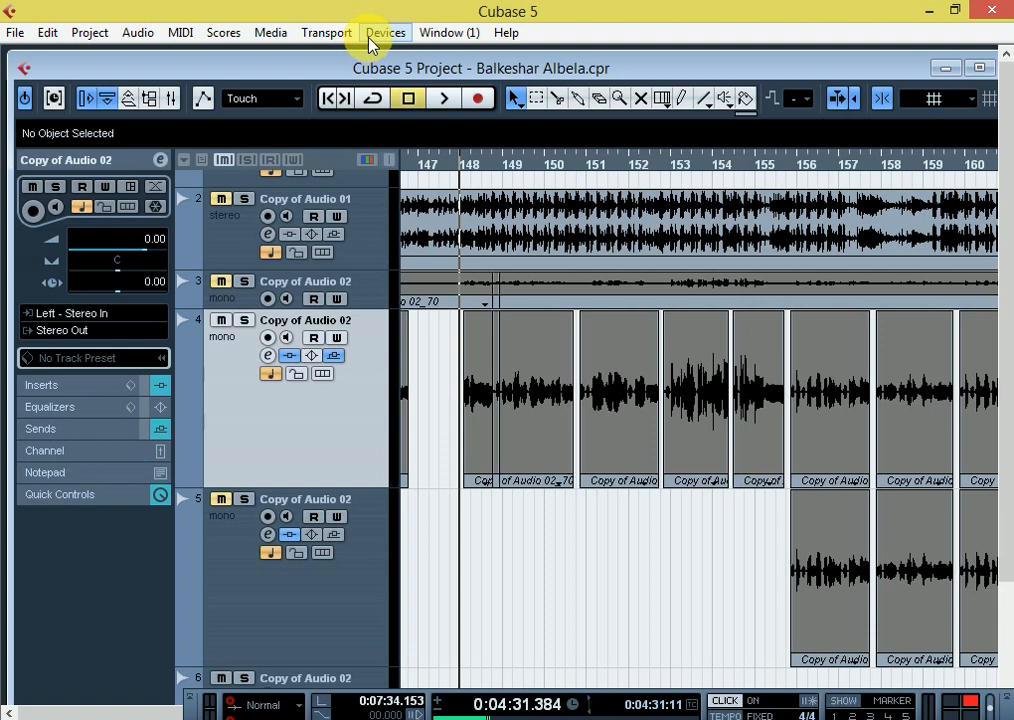
Reopen track 4's channel settings, view the StudioEQ and RDeEsser Mono editors, and leave only the slot 6 Dynamics editor open
{"action": "left_click", "coordinate": [267, 356]}
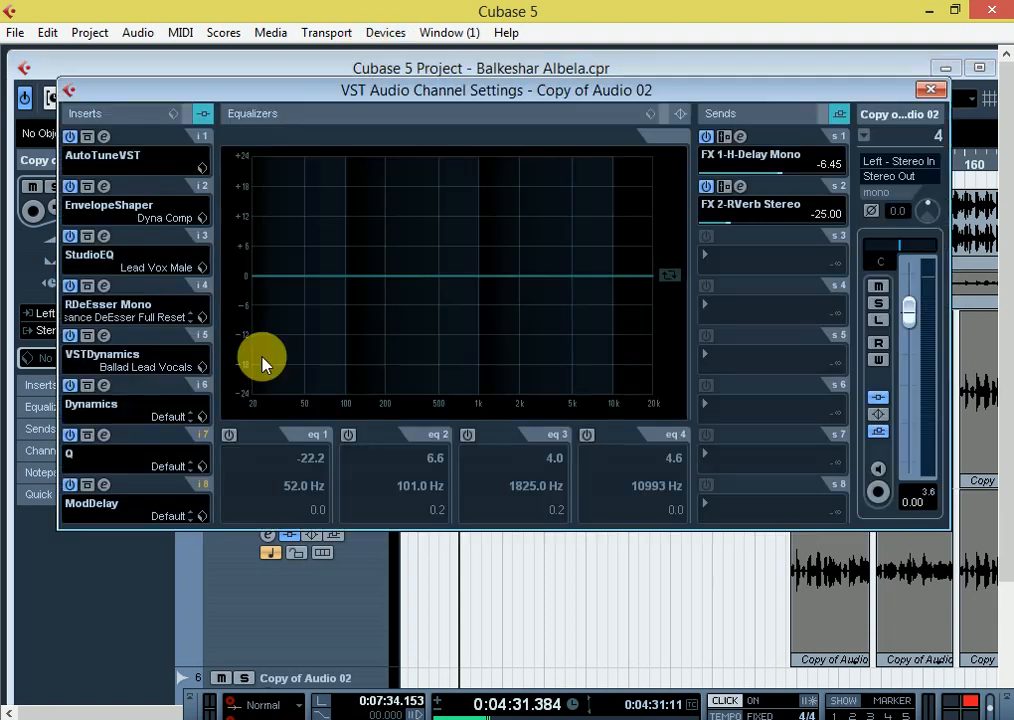
{"action": "left_click", "coordinate": [103, 238]}
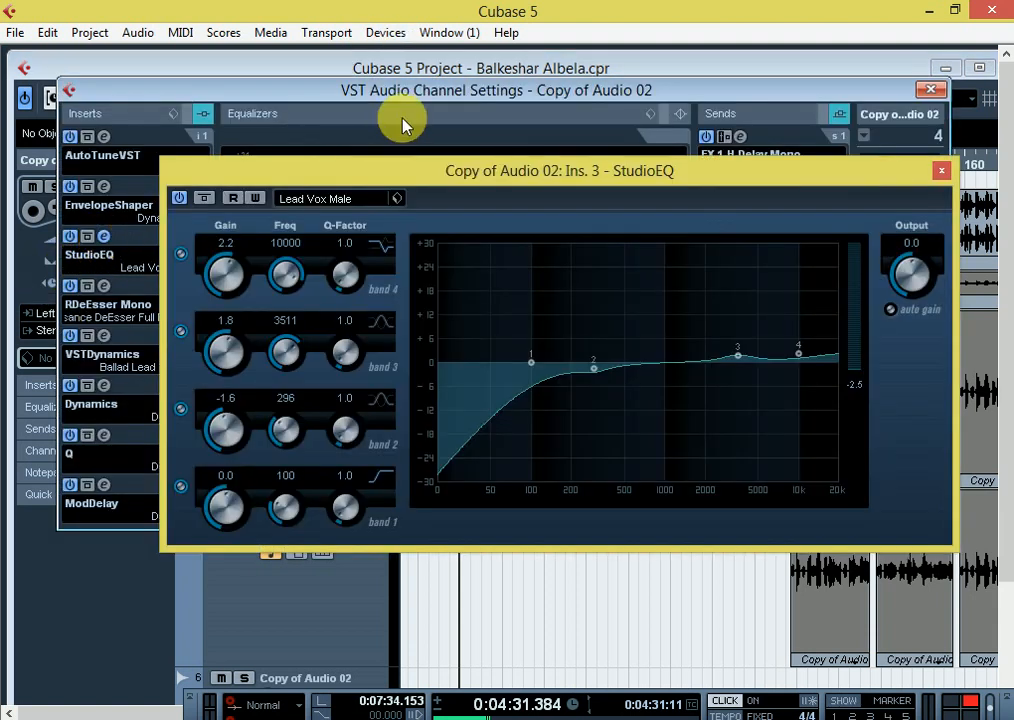
{"action": "left_click_drag", "start_coordinate": [461, 181], "coordinate": [540, 60]}
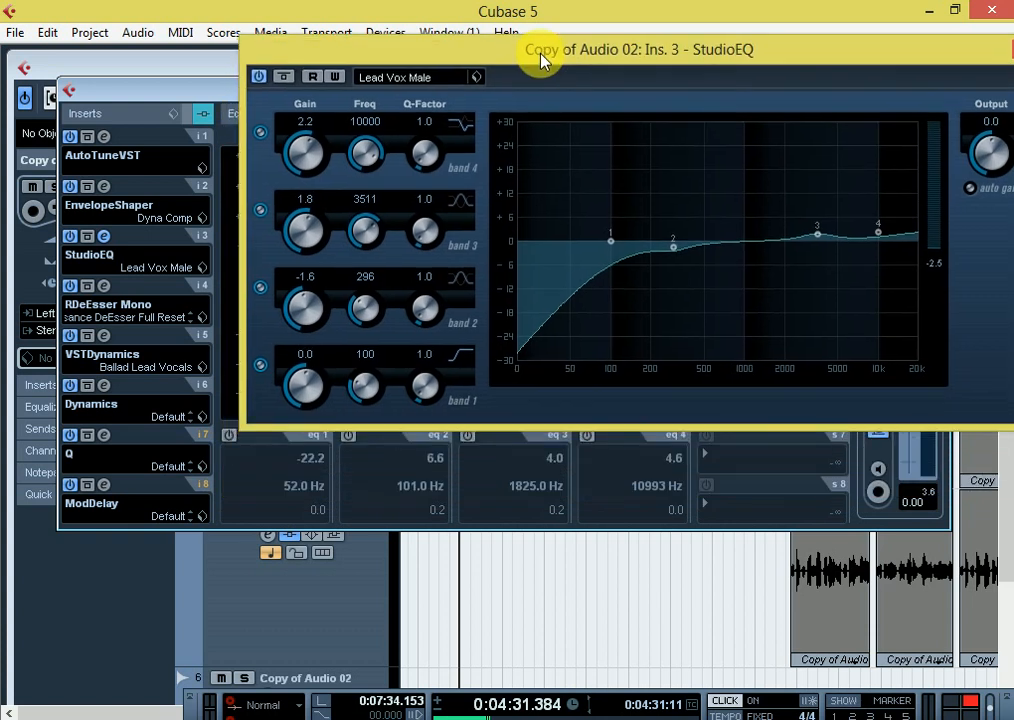
{"action": "left_click", "coordinate": [104, 287]}
{"action": "left_click_drag", "start_coordinate": [426, 53], "coordinate": [588, 366]}
{"action": "left_click", "coordinate": [104, 385]}
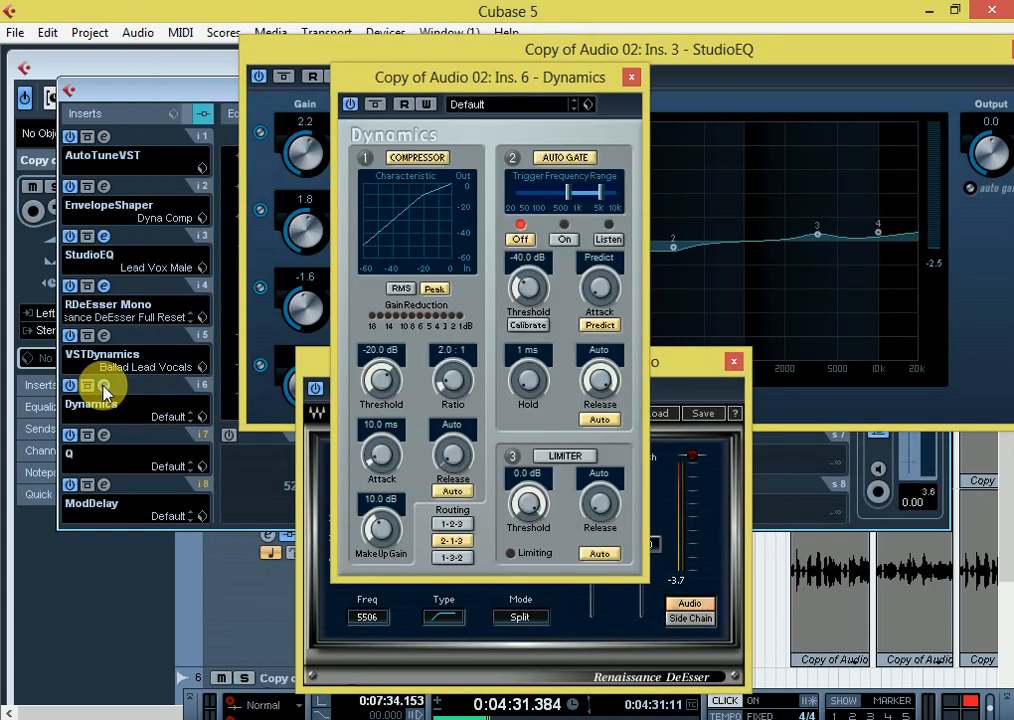
{"action": "left_click", "coordinate": [1003, 49]}
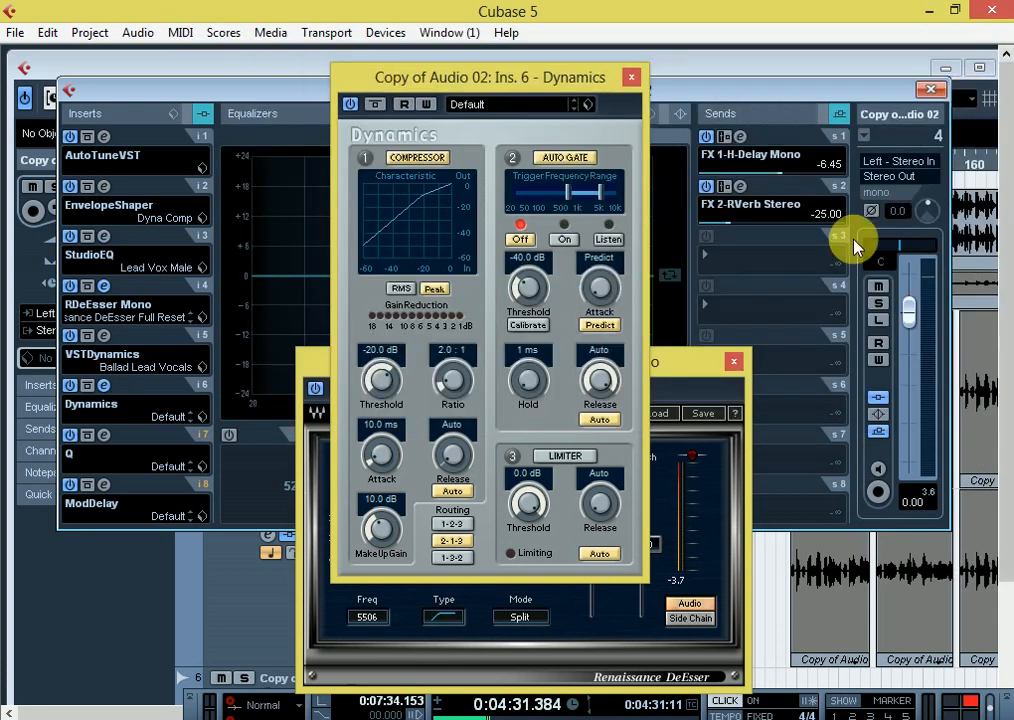
{"action": "left_click", "coordinate": [733, 361]}
{"action": "left_click_drag", "start_coordinate": [432, 79], "coordinate": [428, 53]}
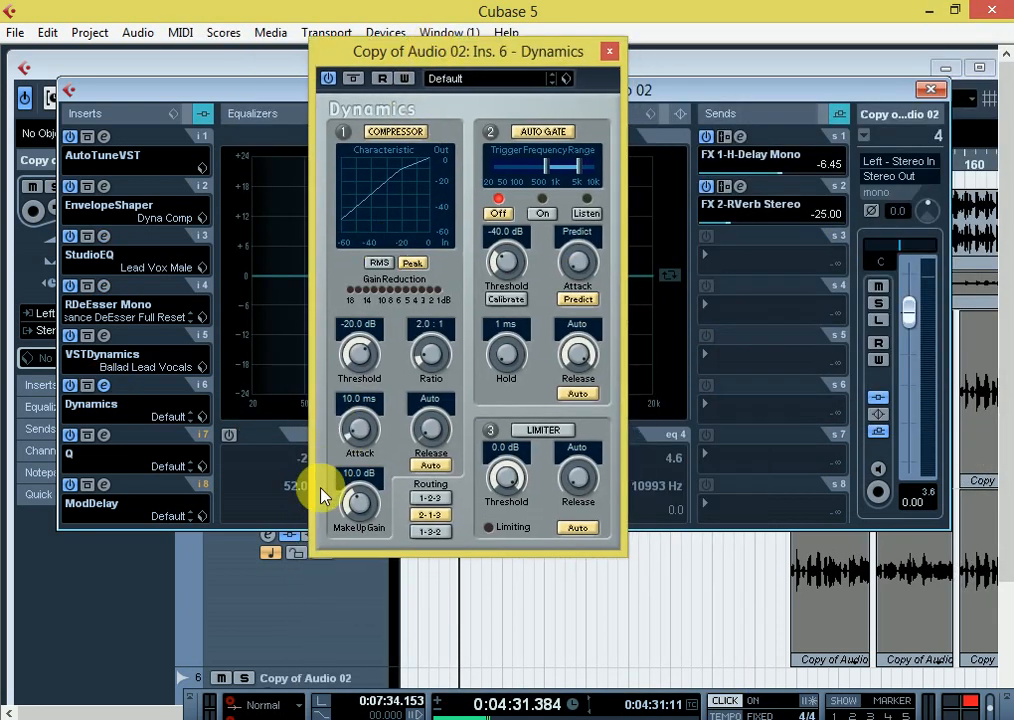
Open the Q editor from slot 7 and the EnvelopeShaper editor from slot 2, placing both alongside the Dynamics editor
{"action": "left_click", "coordinate": [104, 435]}
{"action": "left_click_drag", "start_coordinate": [430, 110], "coordinate": [672, 217]}
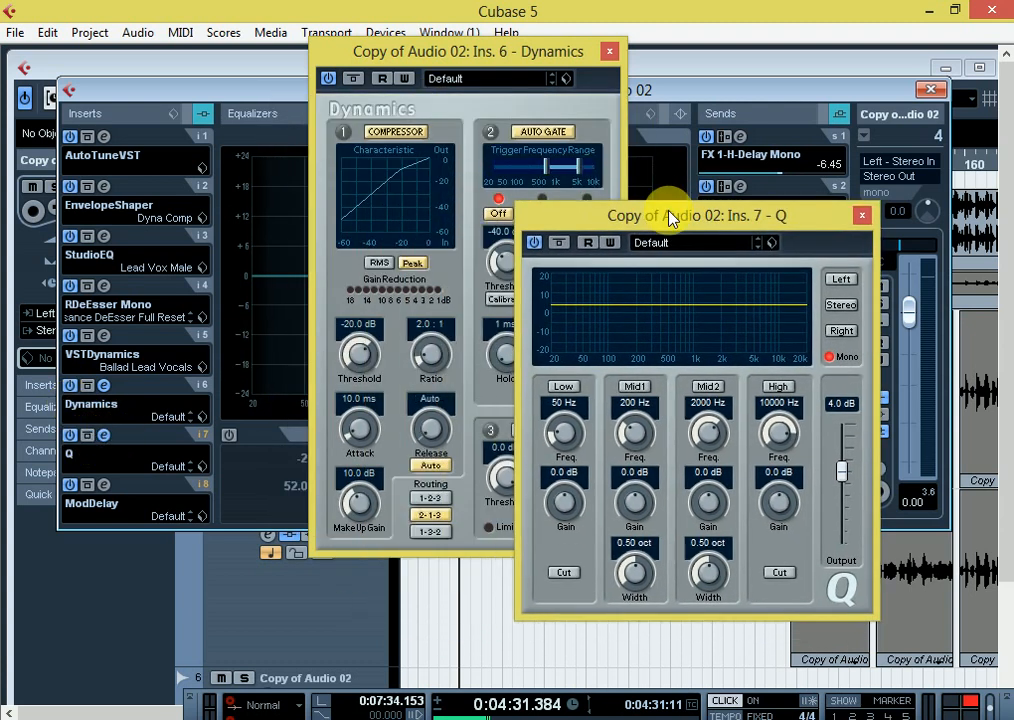
{"action": "left_click", "coordinate": [104, 187]}
{"action": "left_click_drag", "start_coordinate": [541, 121], "coordinate": [355, 78]}
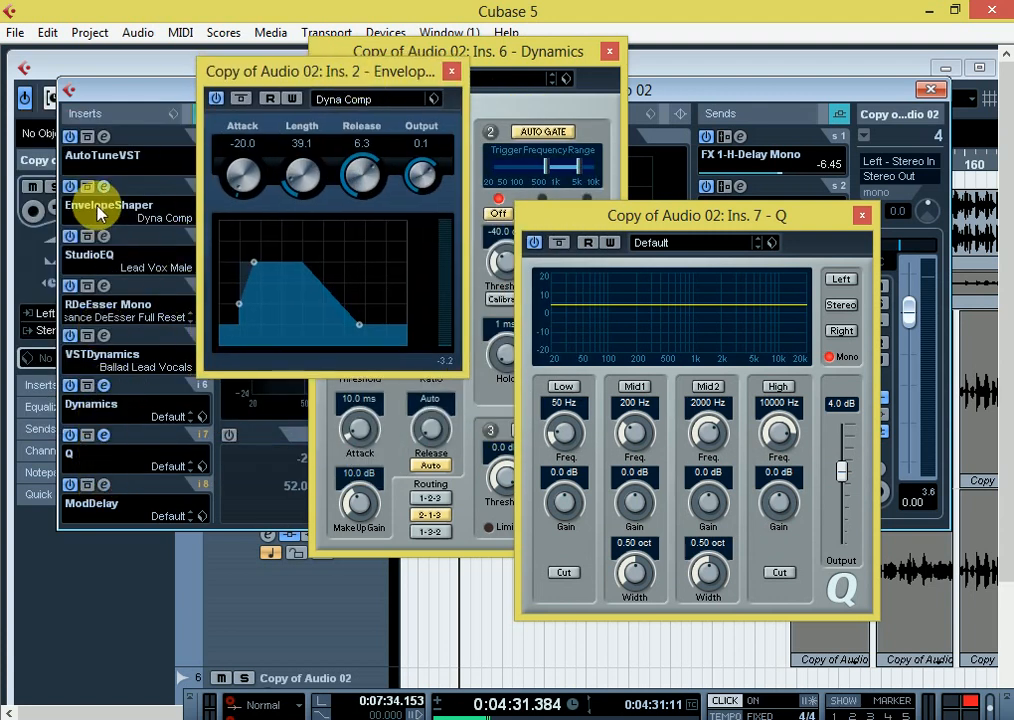
Add the StudioEQ and RDeEsser Mono editors to the view and spread out all five insert editors for viewing together
{"action": "left_click", "coordinate": [103, 236]}
{"action": "left_click_drag", "start_coordinate": [640, 50], "coordinate": [424, 561]}
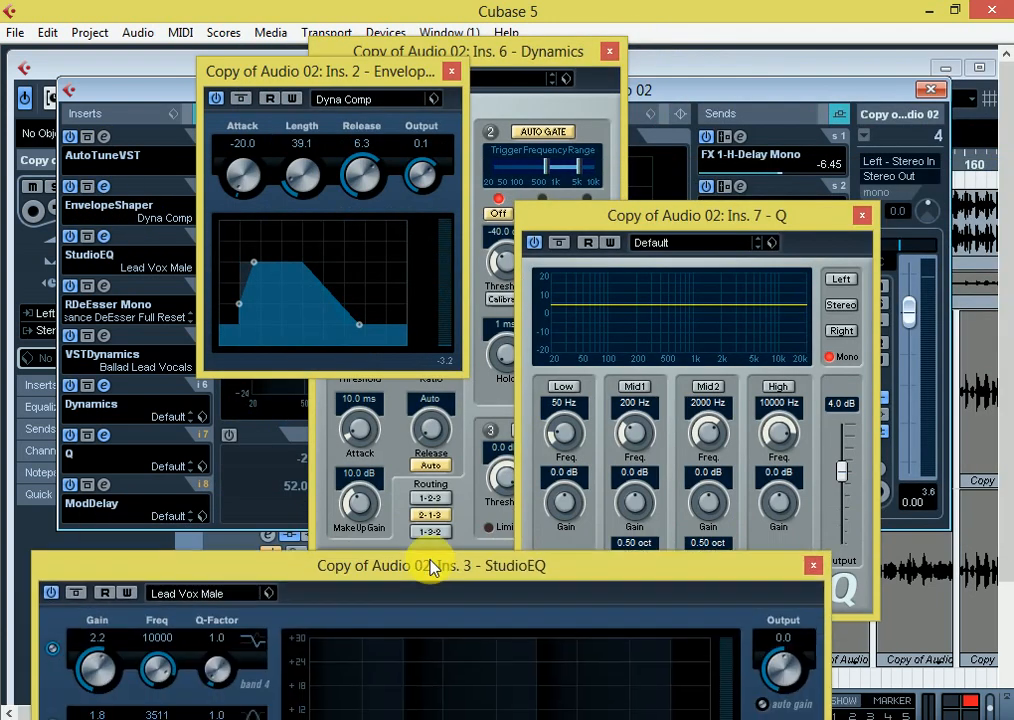
{"action": "left_click", "coordinate": [103, 286]}
{"action": "left_click_drag", "start_coordinate": [464, 362], "coordinate": [142, 288]}
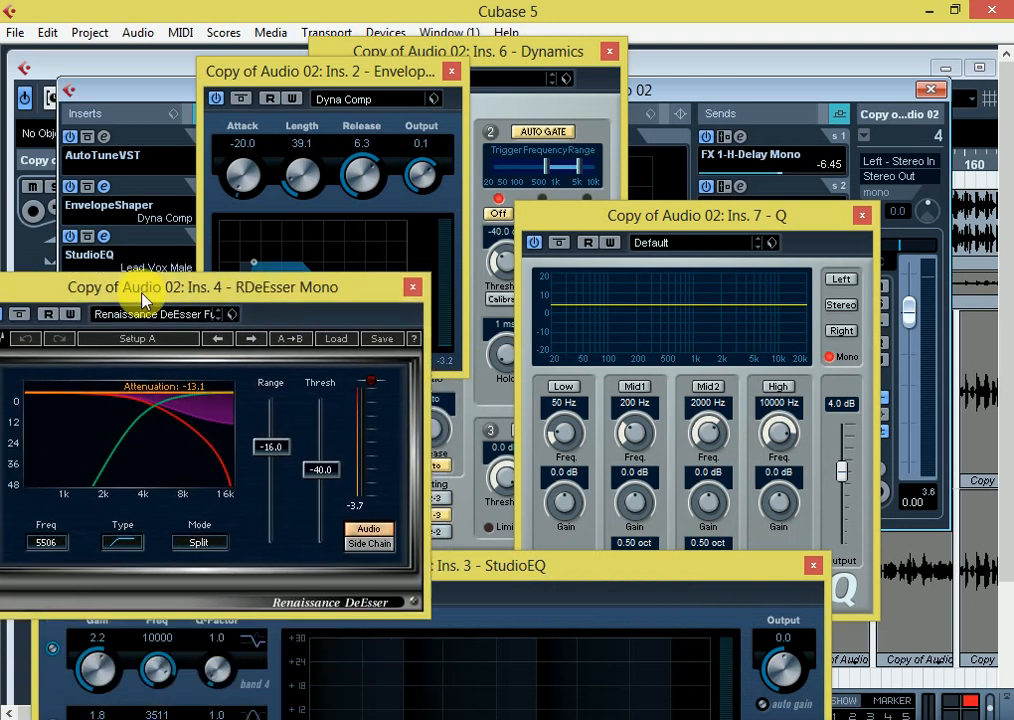
{"action": "left_click", "coordinate": [727, 246]}
{"action": "left_click_drag", "start_coordinate": [742, 219], "coordinate": [885, 135]}
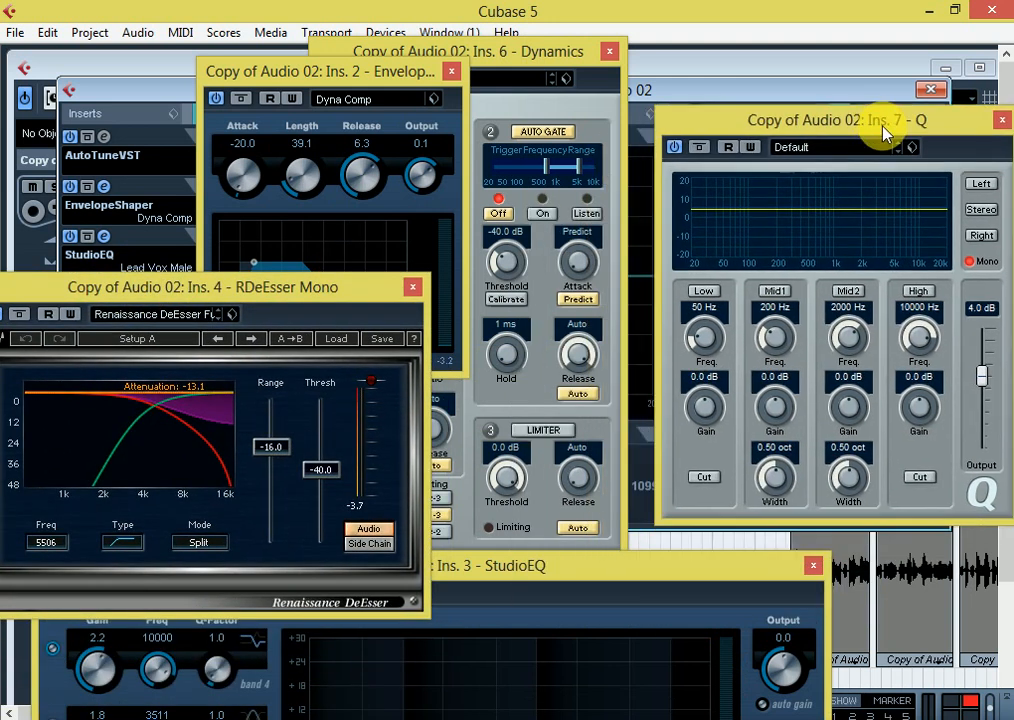
{"action": "left_click_drag", "start_coordinate": [535, 55], "coordinate": [686, 68]}
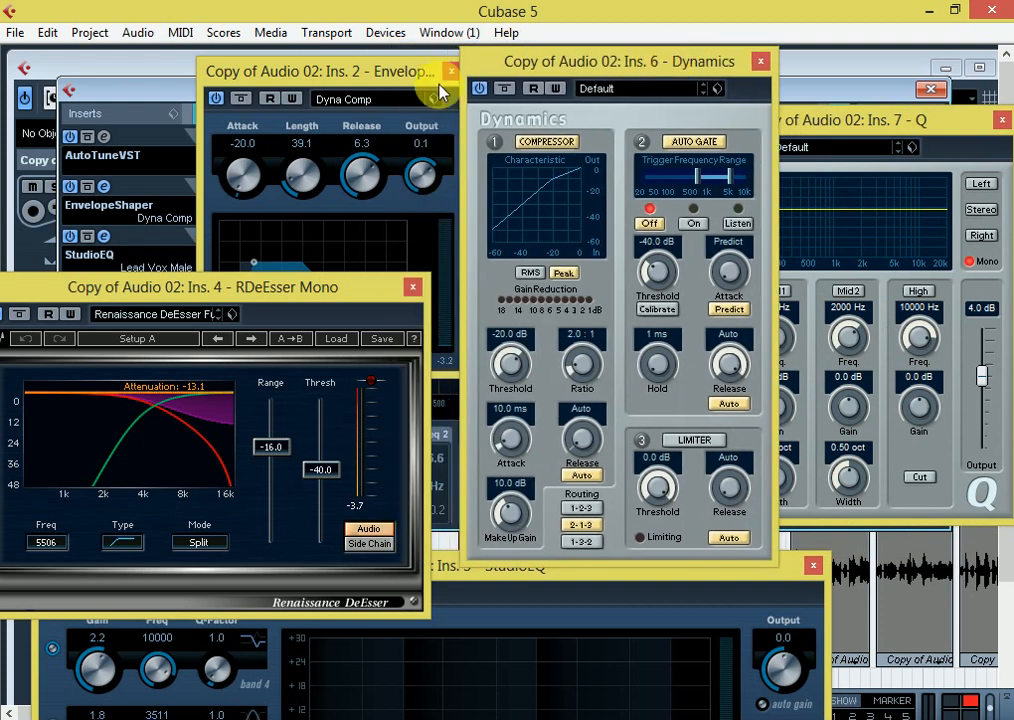
{"action": "left_click", "coordinate": [346, 75]}
{"action": "left_click_drag", "start_coordinate": [344, 75], "coordinate": [294, 55]}
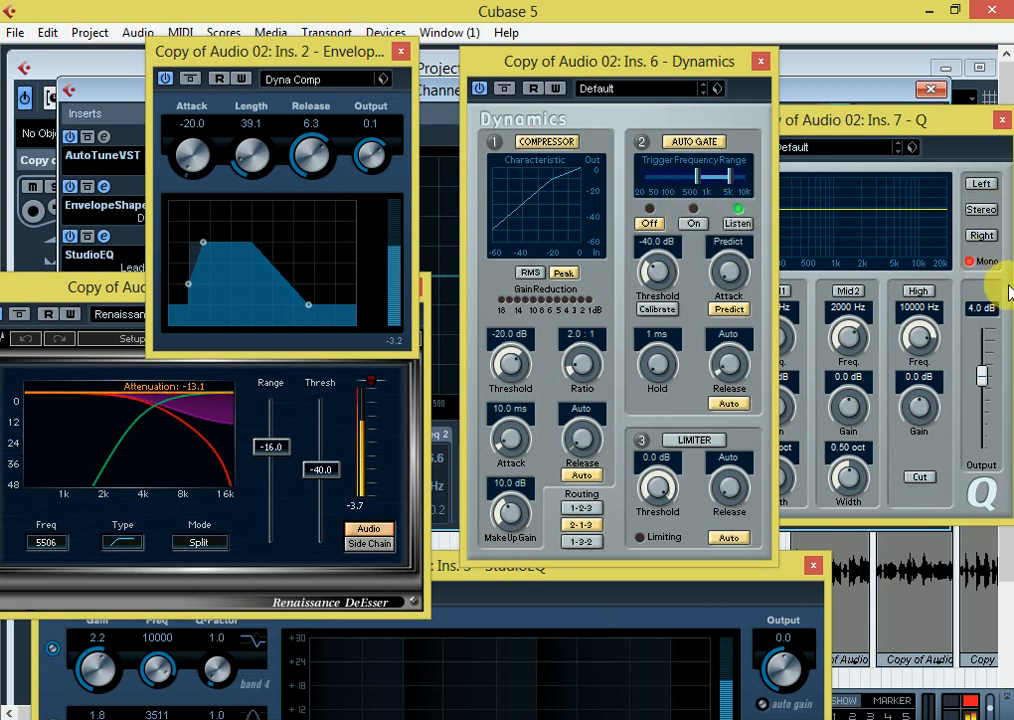
Examine the insert editors' level meters during vocal playback, rearranging the StudioEQ and RDeEsser Mono editors for a clearer view
{"action": "left_click", "coordinate": [794, 558]}
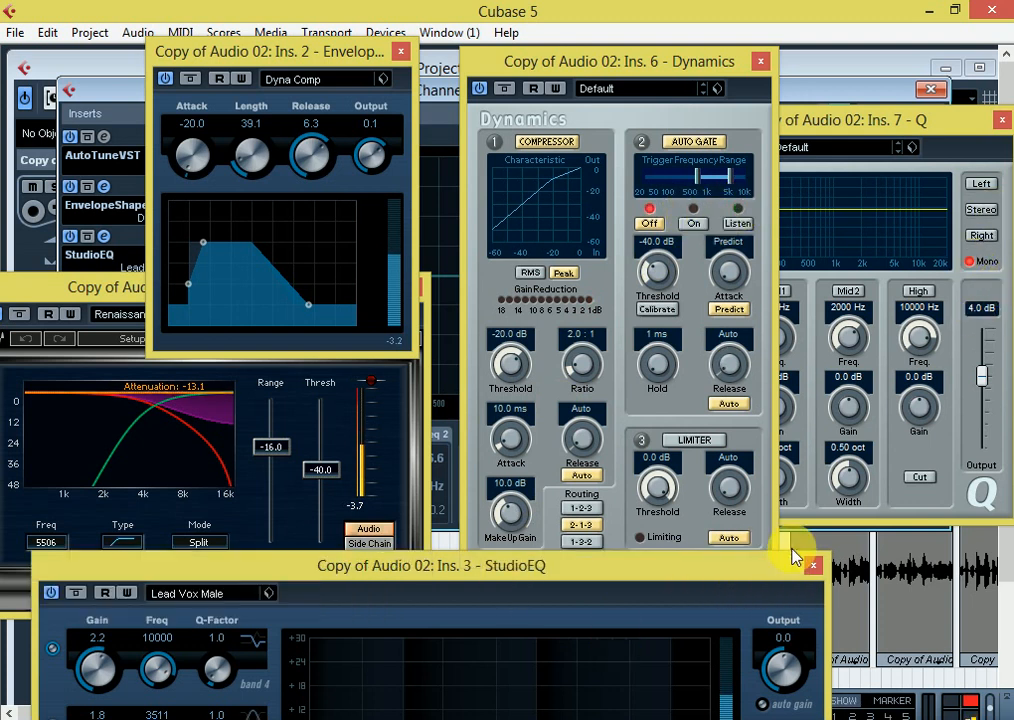
{"action": "left_click_drag", "start_coordinate": [794, 558], "coordinate": [971, 311]}
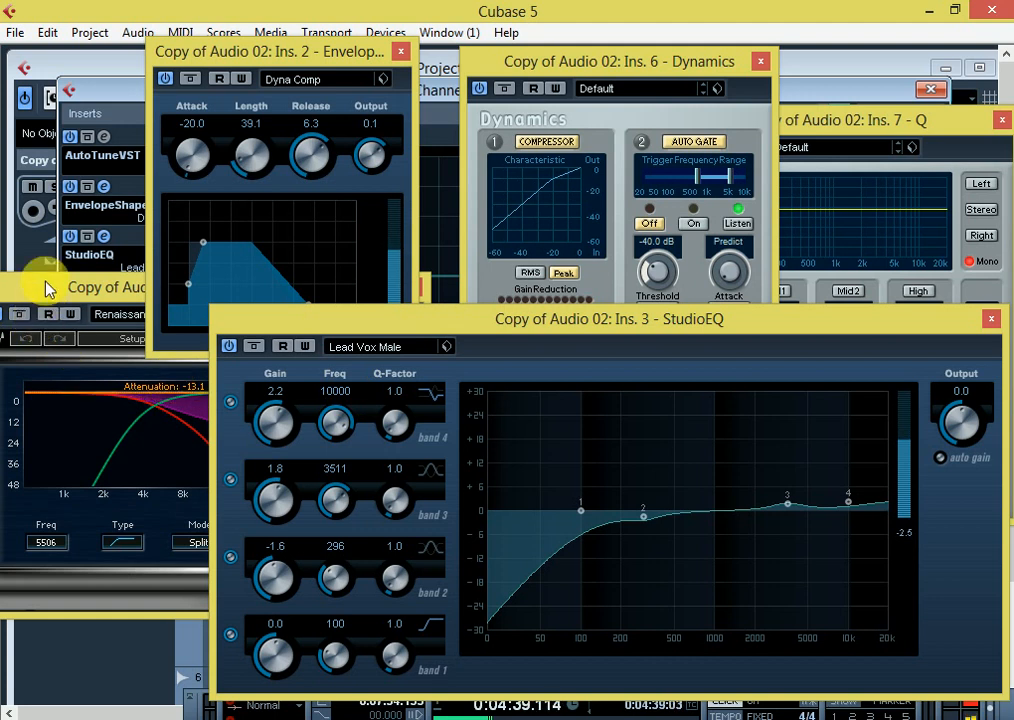
{"action": "left_click_drag", "start_coordinate": [45, 289], "coordinate": [45, 202]}
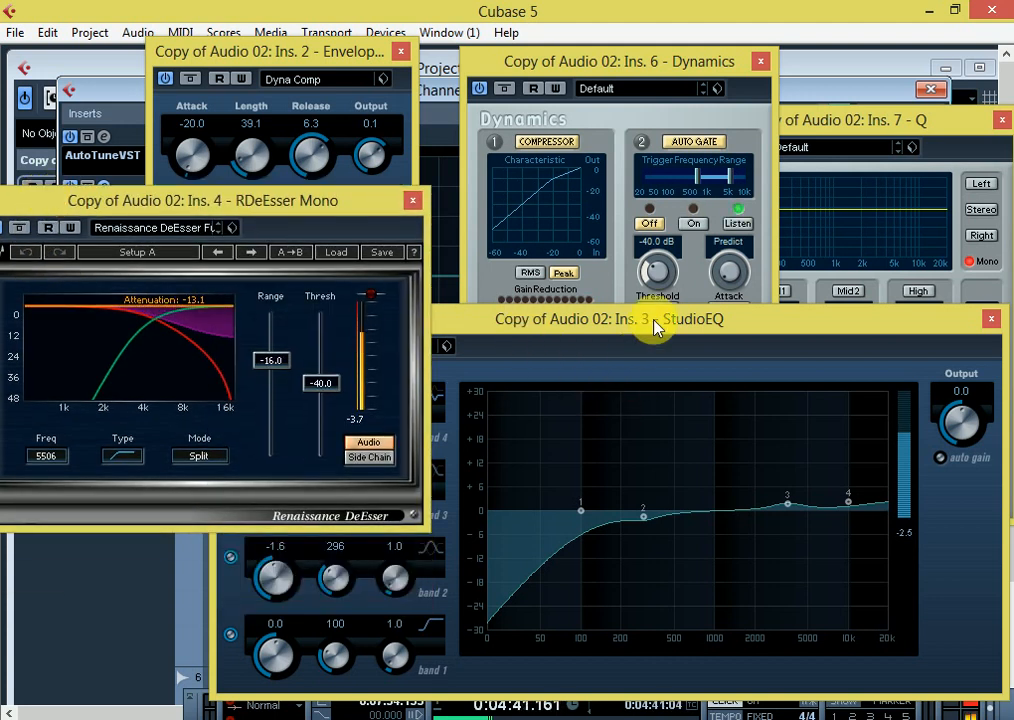
{"action": "left_click_drag", "start_coordinate": [655, 328], "coordinate": [617, 207]}
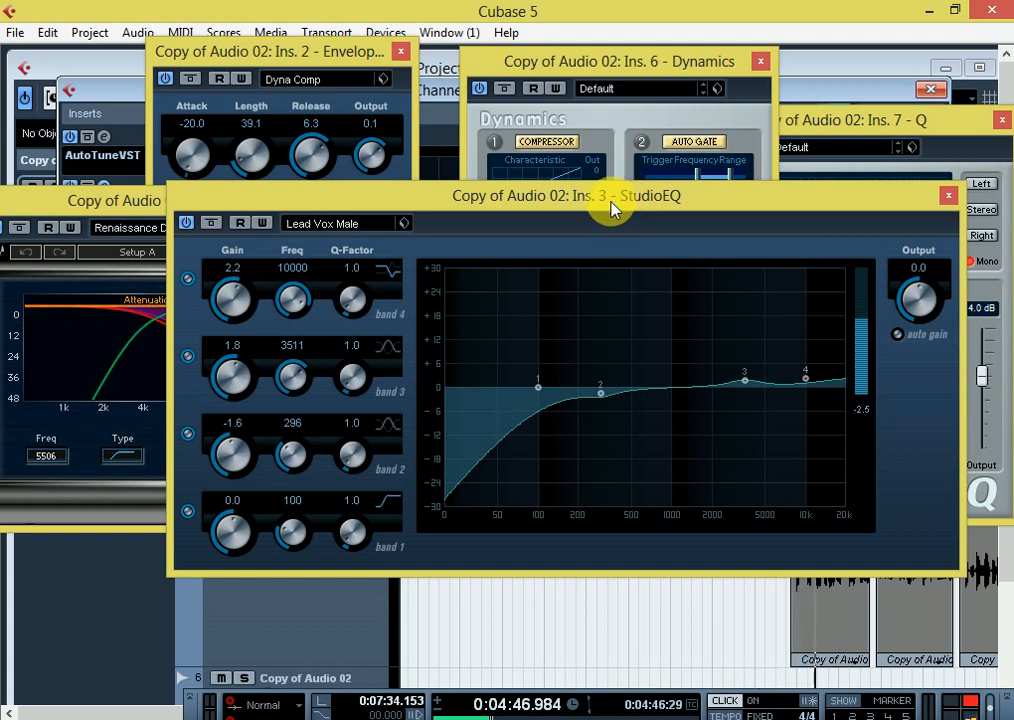
{"action": "left_click_drag", "start_coordinate": [604, 210], "coordinate": [487, 410]}
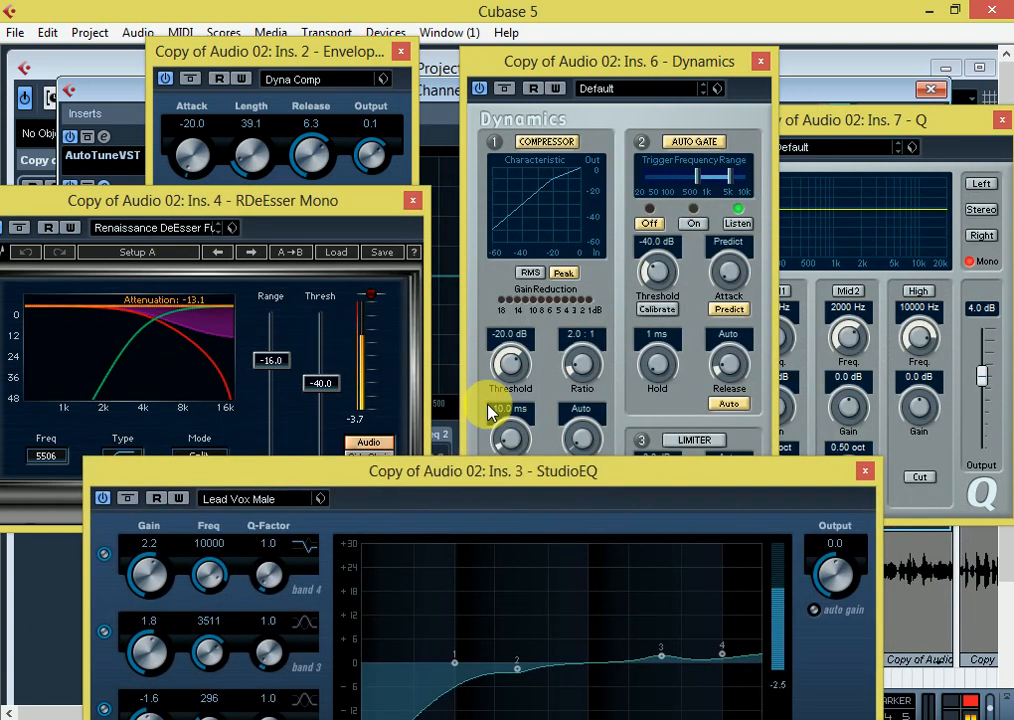
Close the RDeEsser Mono, EnvelopeShaper, Dynamics, Q and StudioEQ editors, and stop playback
{"action": "left_click", "coordinate": [412, 200]}
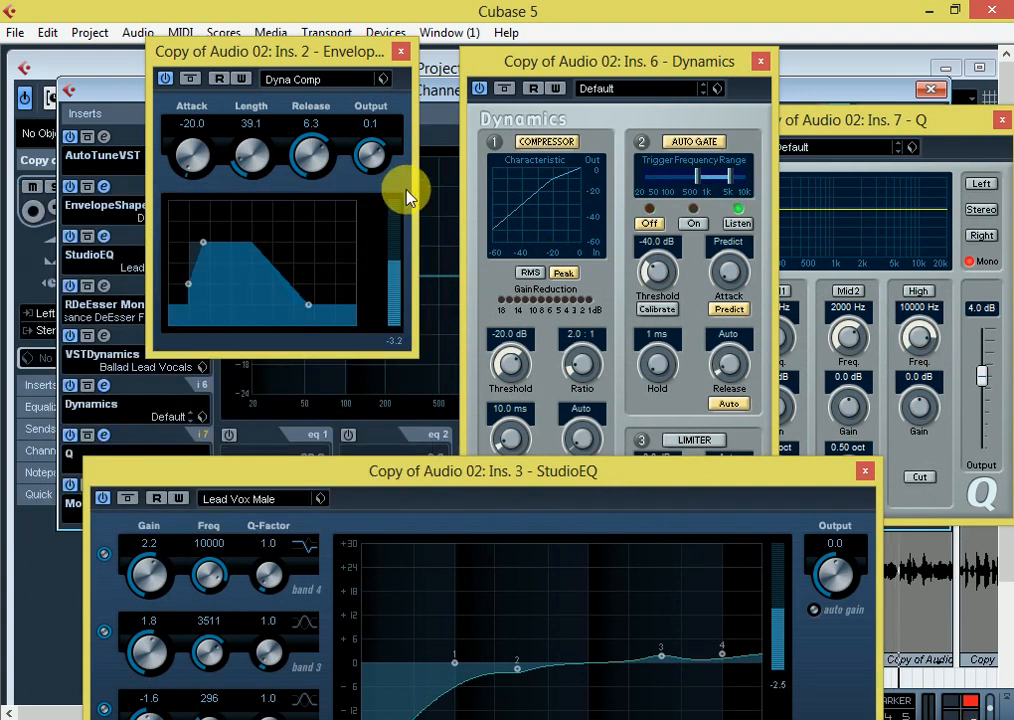
{"action": "left_click", "coordinate": [401, 58]}
{"action": "left_click", "coordinate": [760, 61]}
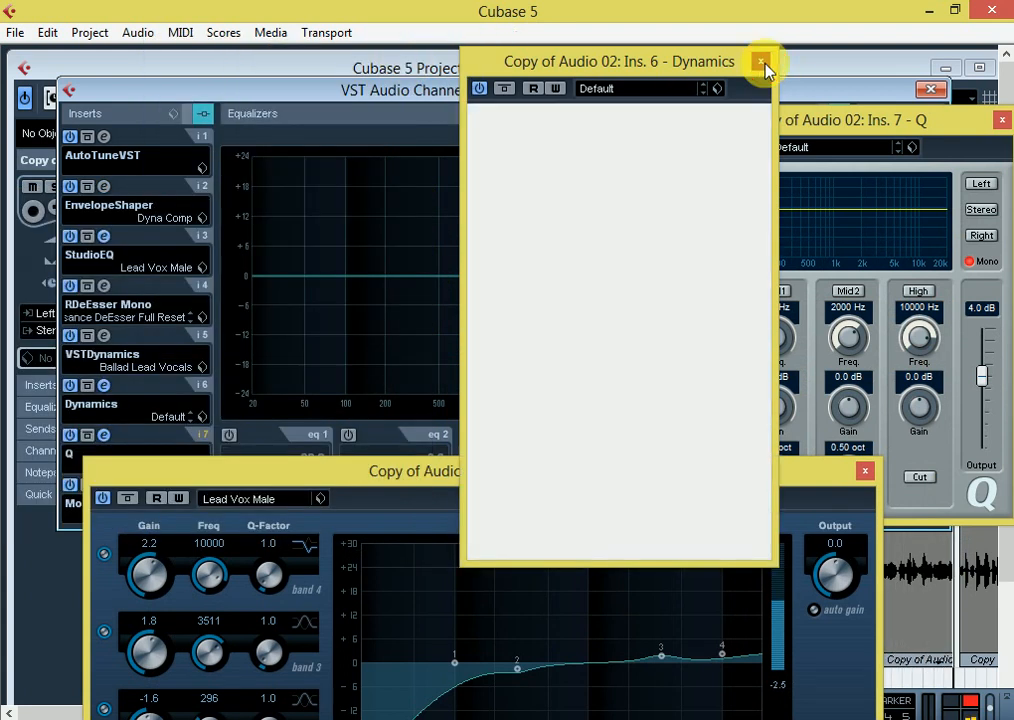
{"action": "left_click_drag", "start_coordinate": [873, 123], "coordinate": [527, 118]}
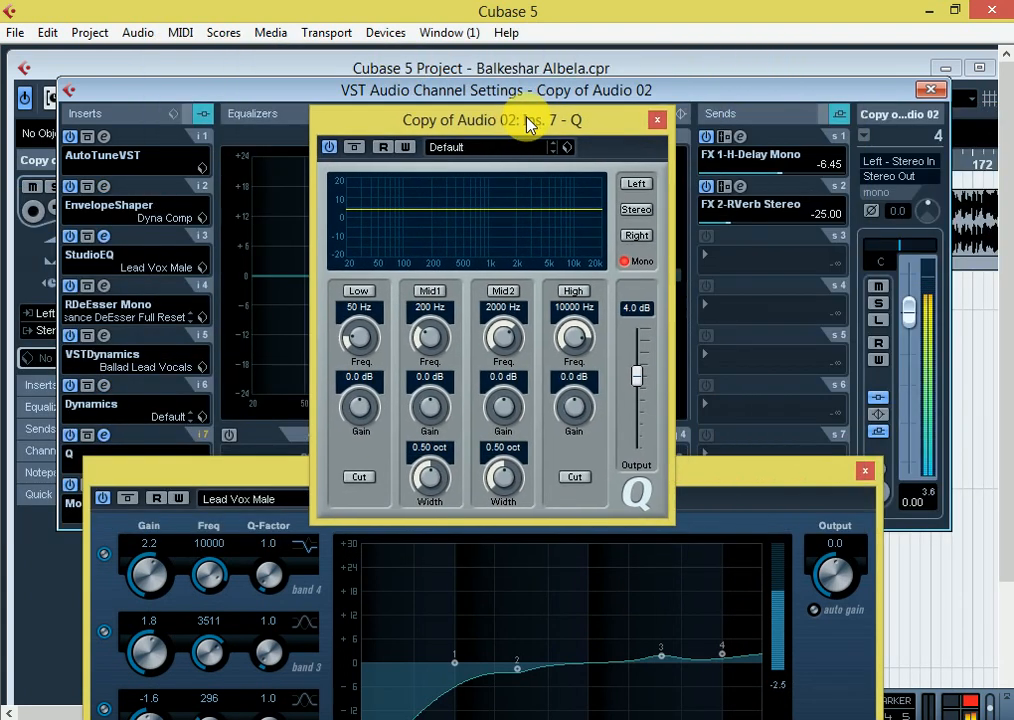
{"action": "left_click", "coordinate": [656, 118]}
{"action": "left_click_drag", "start_coordinate": [752, 487], "coordinate": [672, 188]}
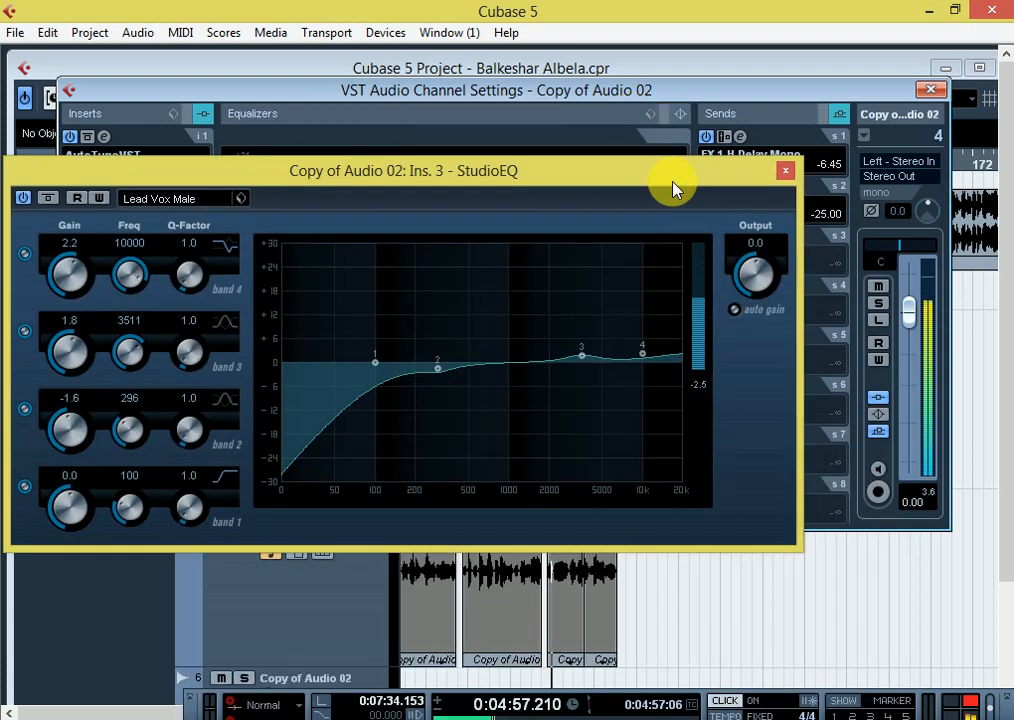
{"action": "left_click", "coordinate": [785, 166]}
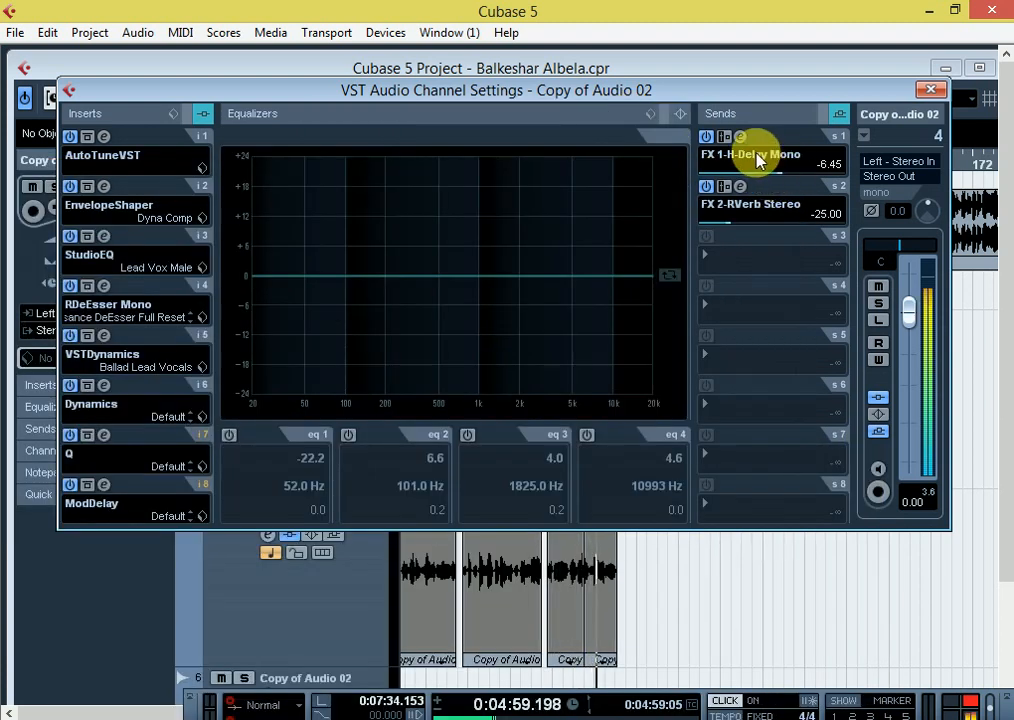
{"action": "key", "text": "space"}
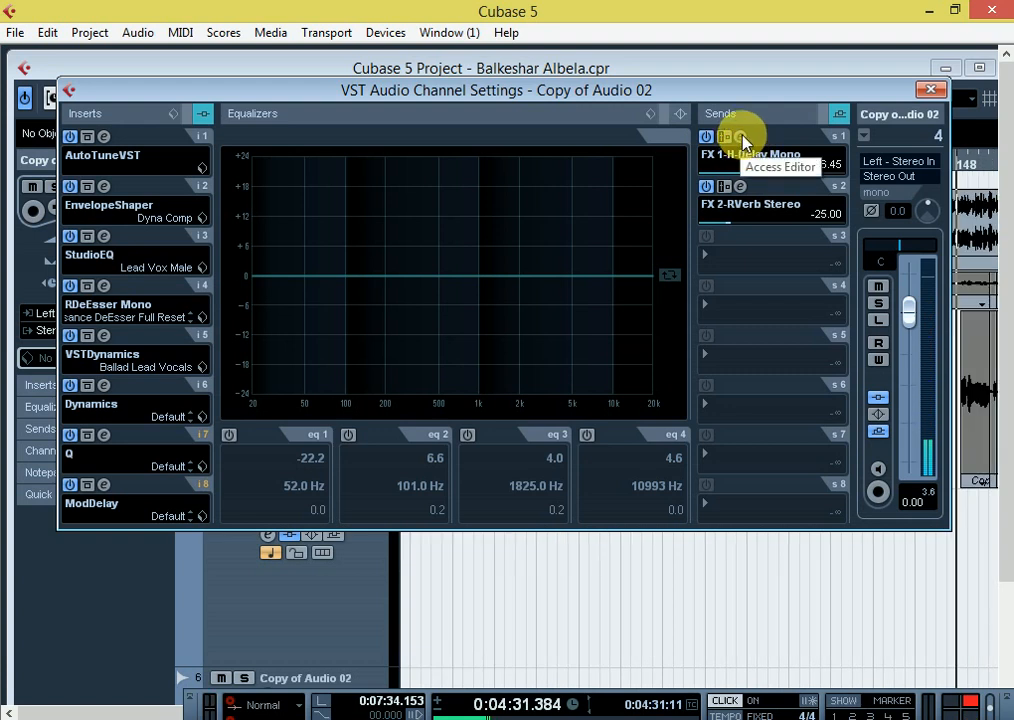
Check the H-Delay Mono settings on the first send and open the RVerb Stereo editor of the second send
{"action": "left_click", "coordinate": [742, 140]}
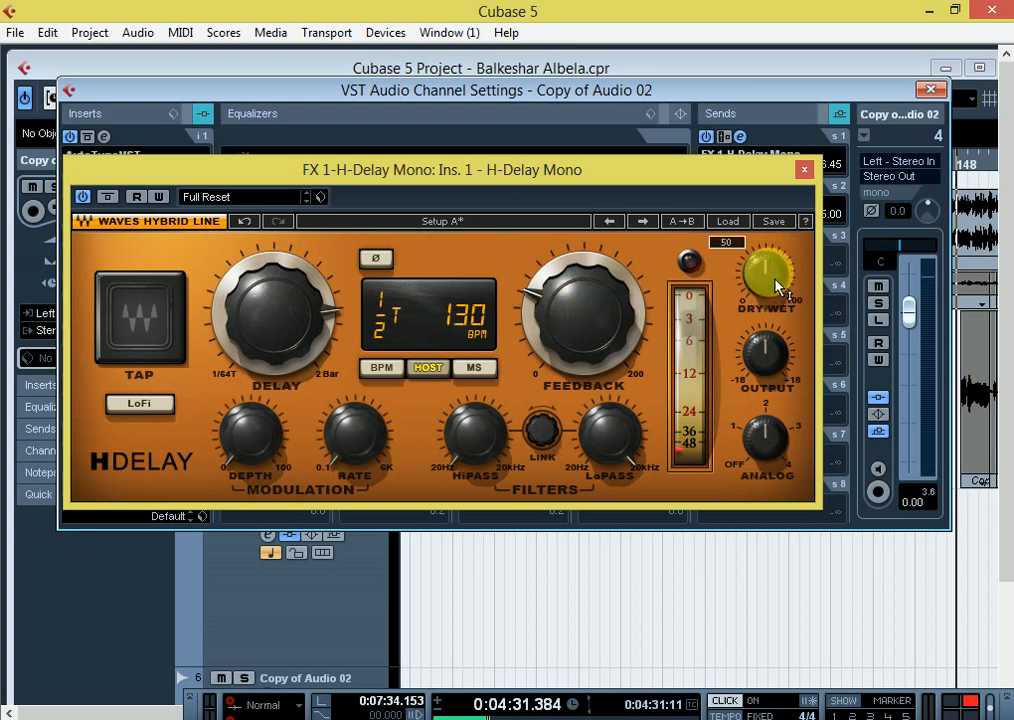
{"action": "left_click", "coordinate": [804, 170]}
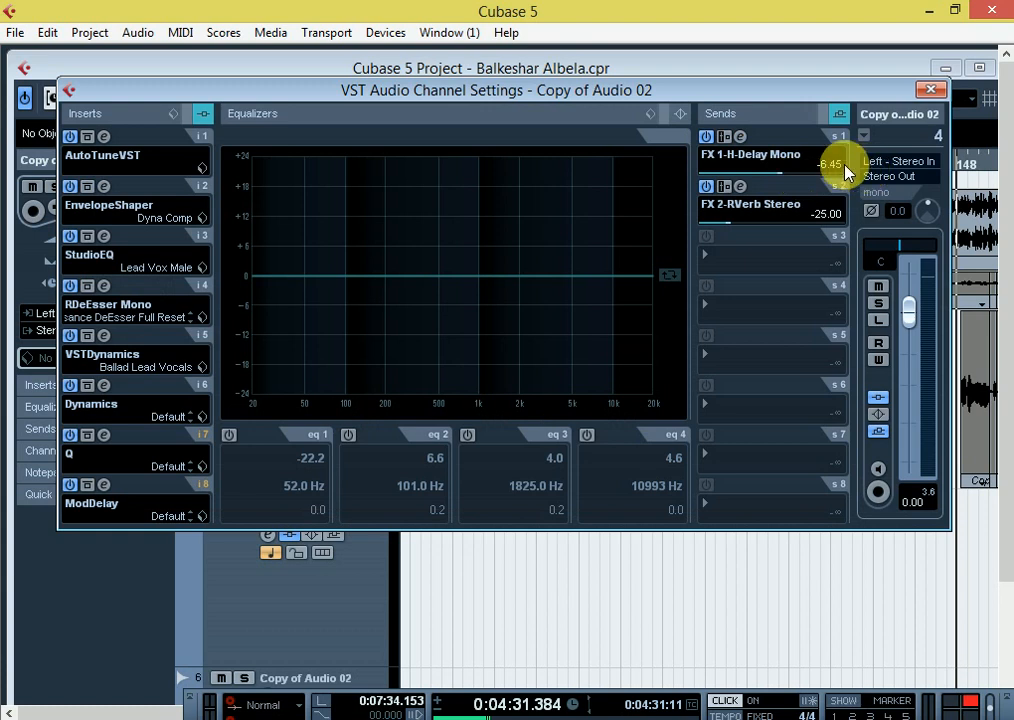
{"action": "left_click", "coordinate": [739, 190]}
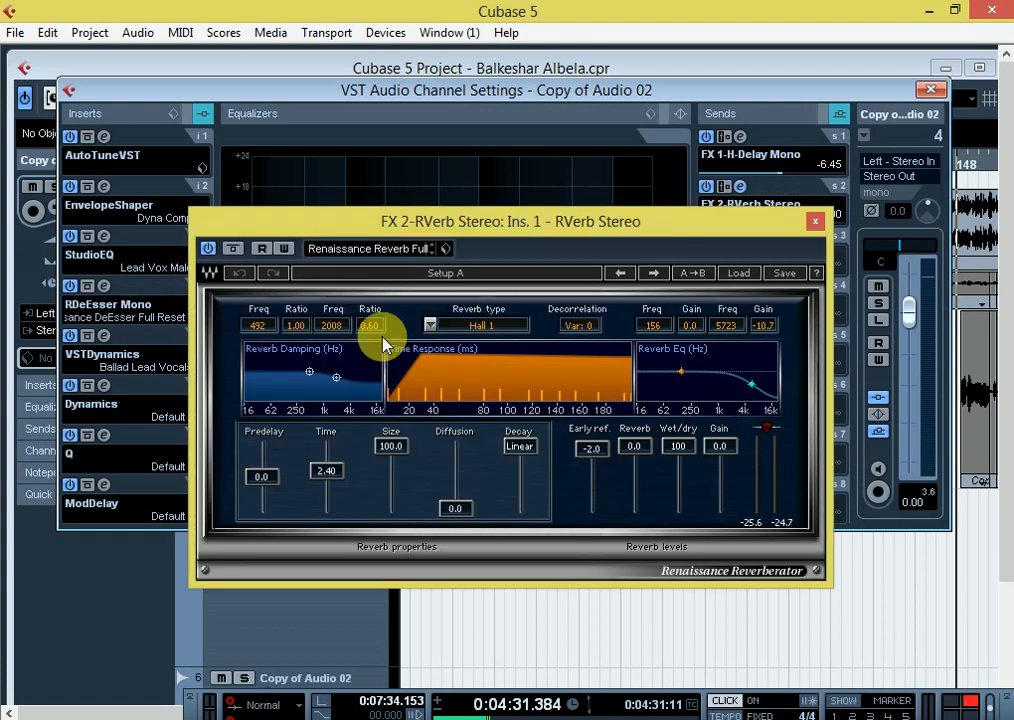
Close the RVerb Stereo editor and channel settings, and place the playback position just after bar 148
{"action": "left_click", "coordinate": [815, 221]}
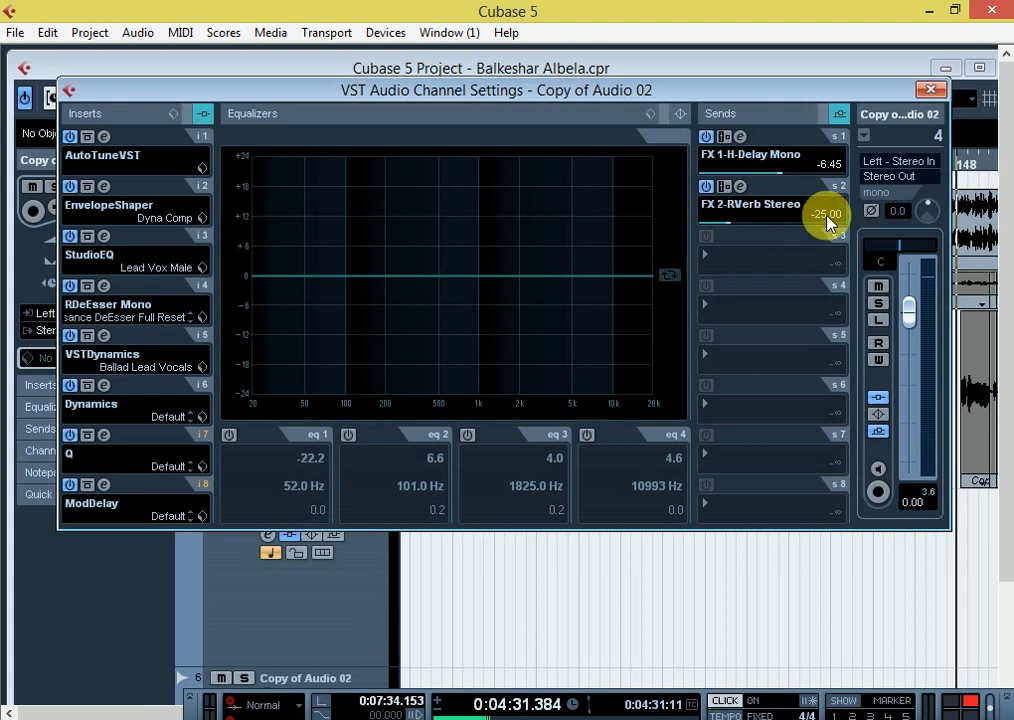
{"action": "left_click", "coordinate": [931, 90]}
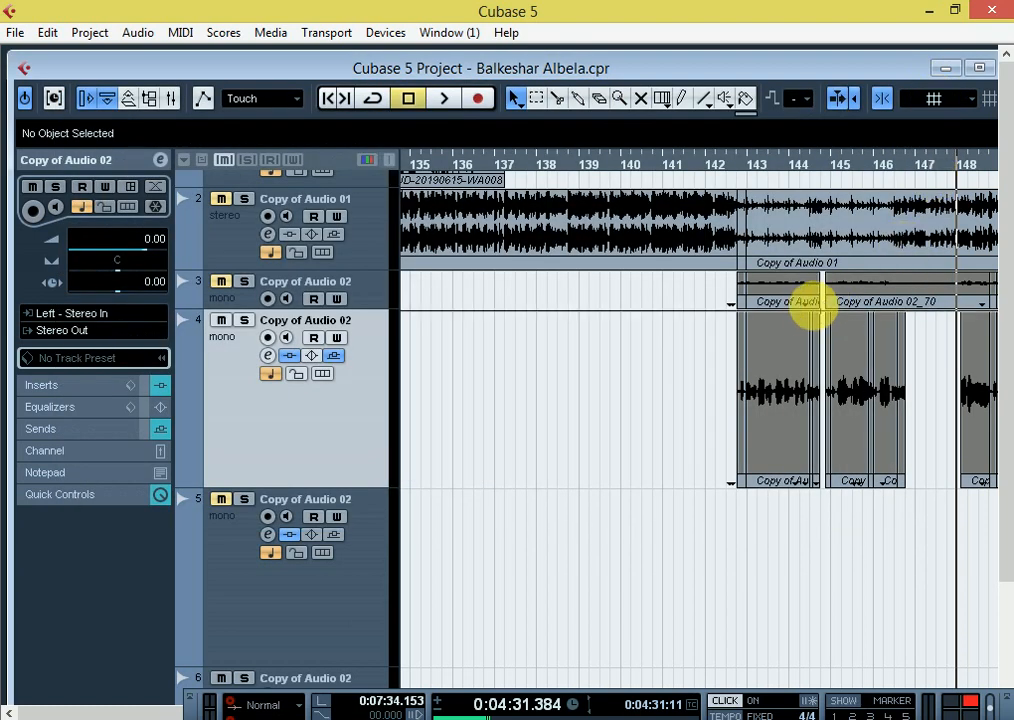
{"action": "key", "text": "g"}
{"action": "key", "text": "g"}
{"action": "key", "text": "h"}
{"action": "key", "text": "h"}
{"action": "key", "text": "h"}
{"action": "key", "text": "h"}
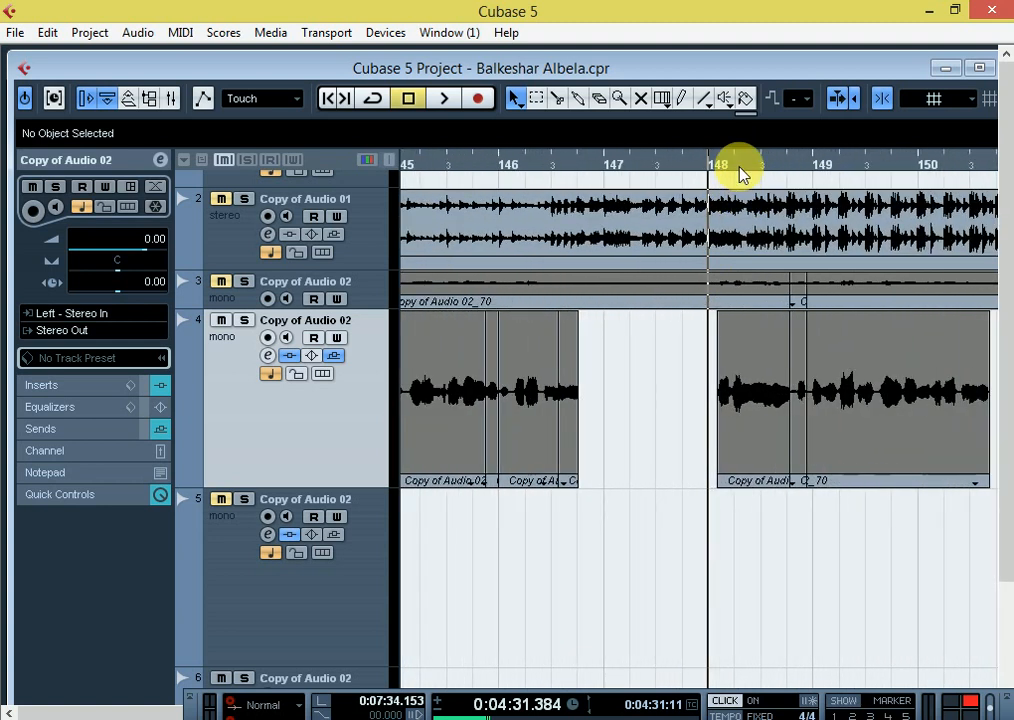
{"action": "left_click", "coordinate": [738, 172]}
{"action": "key", "text": "g"}
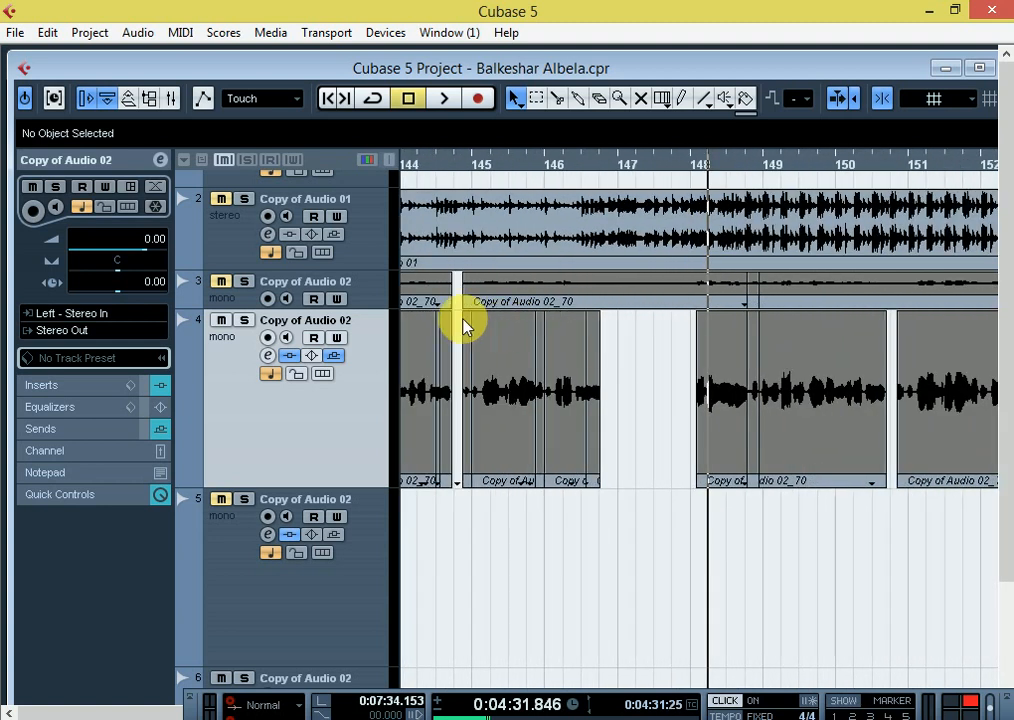
Check the Dynamics and StudioEQ insert settings of the lead vocal on track 4, and close its channel settings
{"action": "left_click", "coordinate": [267, 355]}
{"action": "left_click", "coordinate": [103, 387]}
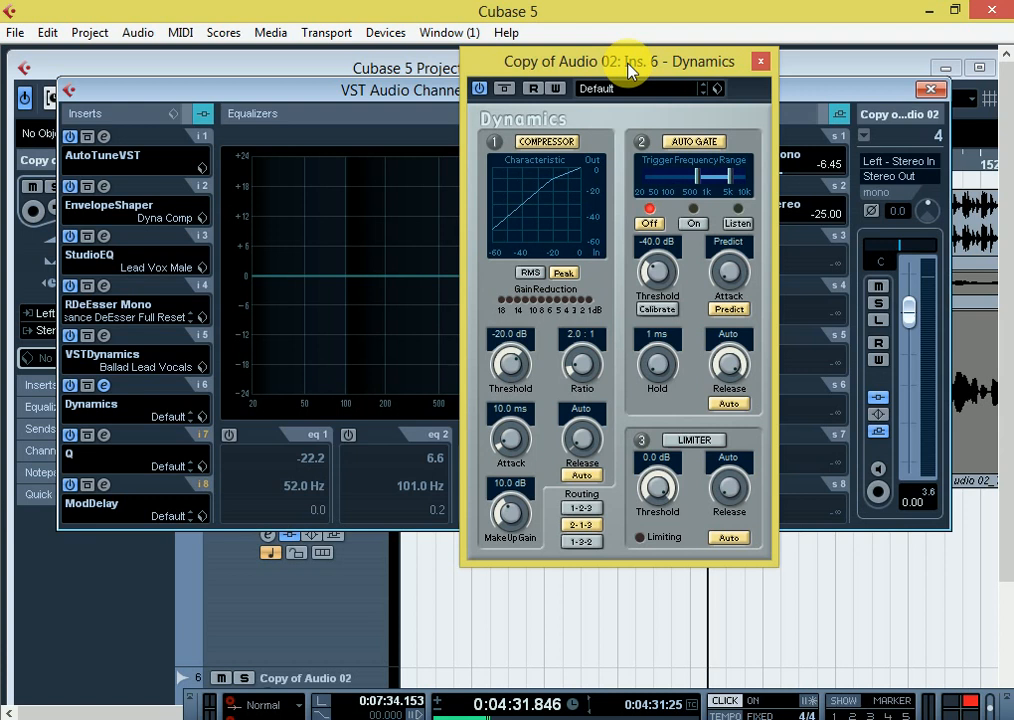
{"action": "left_click", "coordinate": [762, 61]}
{"action": "left_click", "coordinate": [103, 236]}
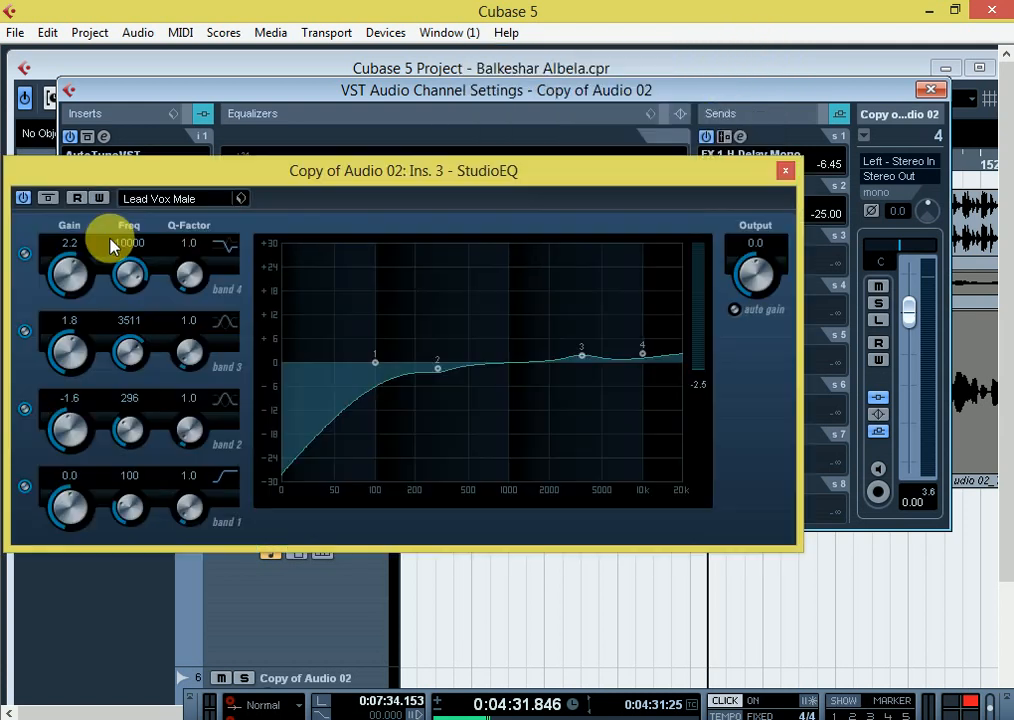
{"action": "left_click_drag", "start_coordinate": [410, 175], "coordinate": [505, 90]}
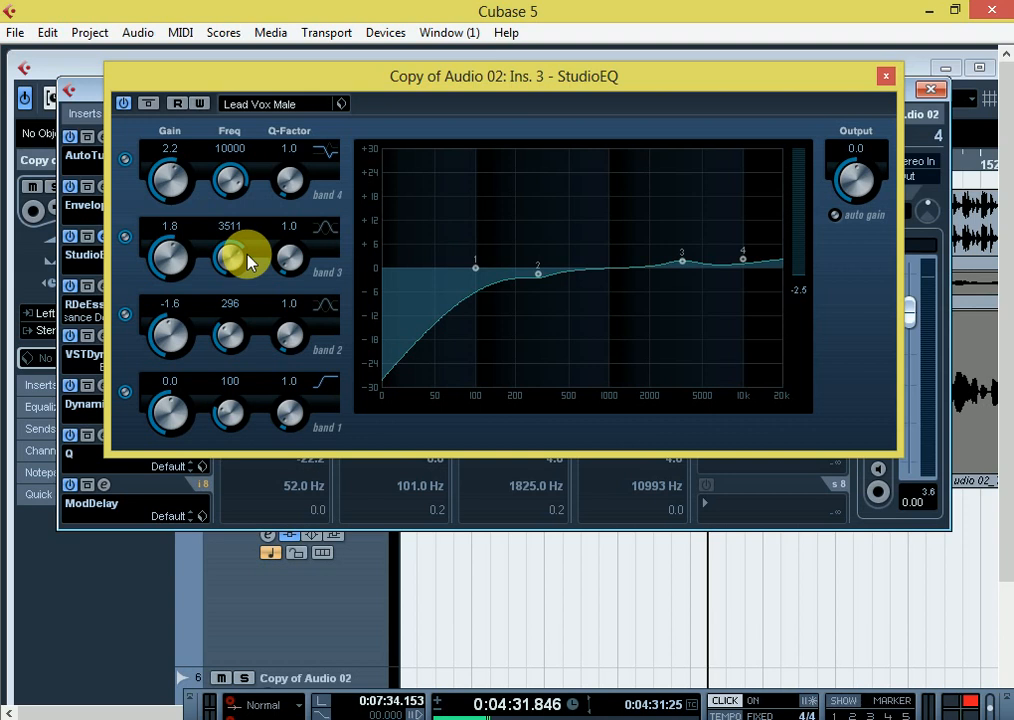
{"action": "left_click", "coordinate": [885, 76]}
{"action": "left_click", "coordinate": [932, 92]}
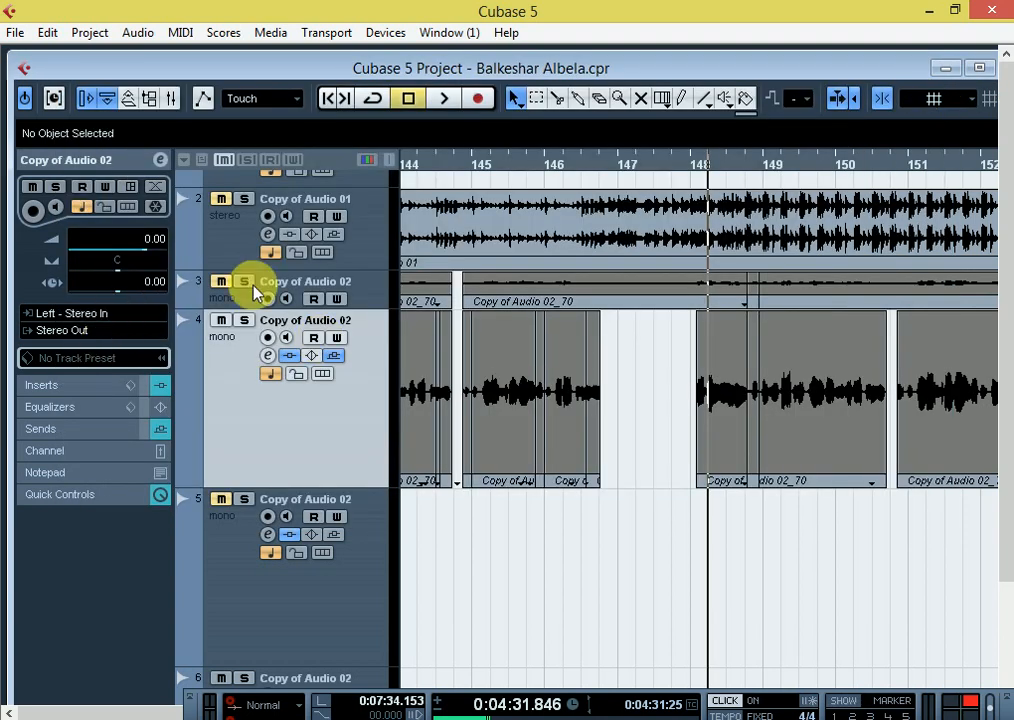
Review the AutoTuneVST and RDeEsser Mono insert settings on the lead vocal track, and close its channel settings
{"action": "left_click", "coordinate": [272, 358]}
{"action": "left_click", "coordinate": [103, 137]}
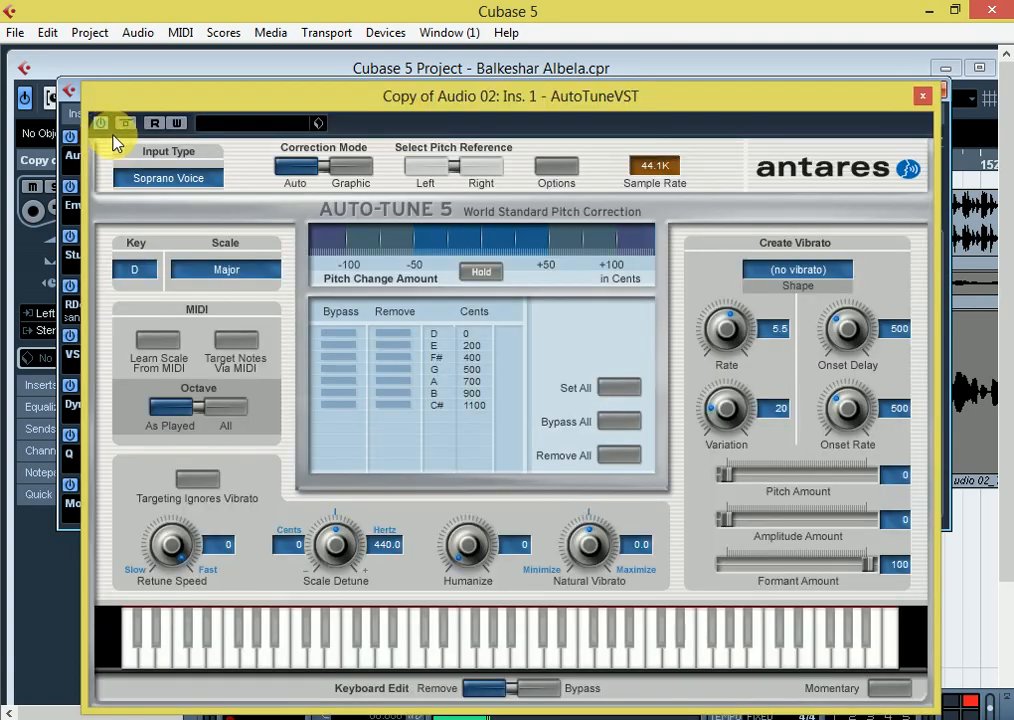
{"action": "left_click", "coordinate": [922, 96]}
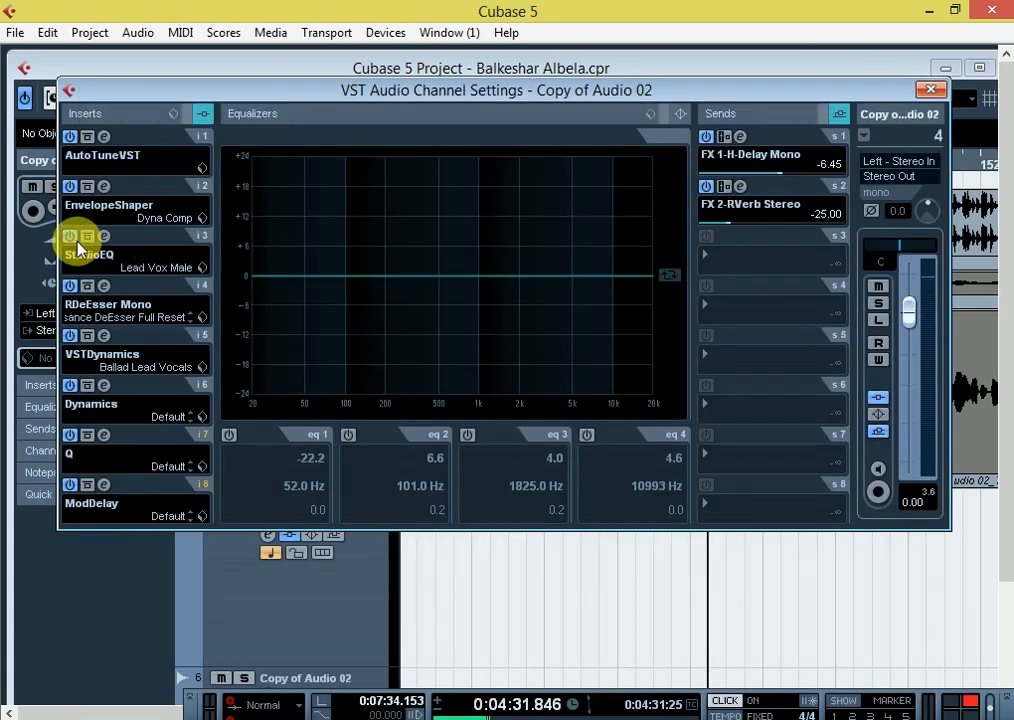
{"action": "left_click", "coordinate": [105, 288]}
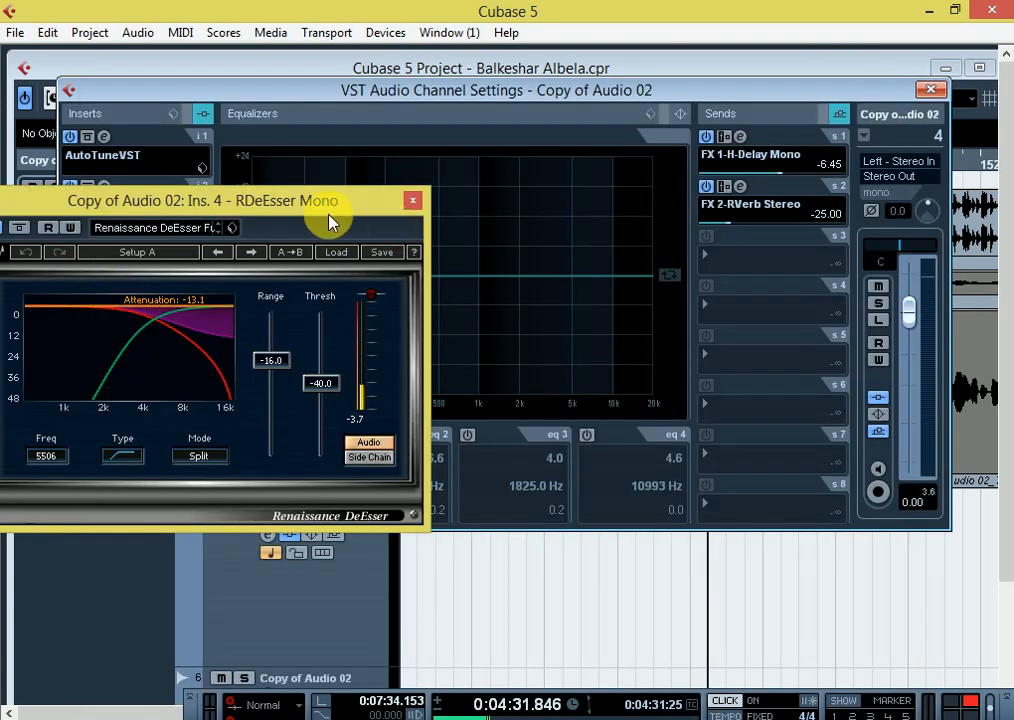
{"action": "left_click_drag", "start_coordinate": [328, 199], "coordinate": [390, 128]}
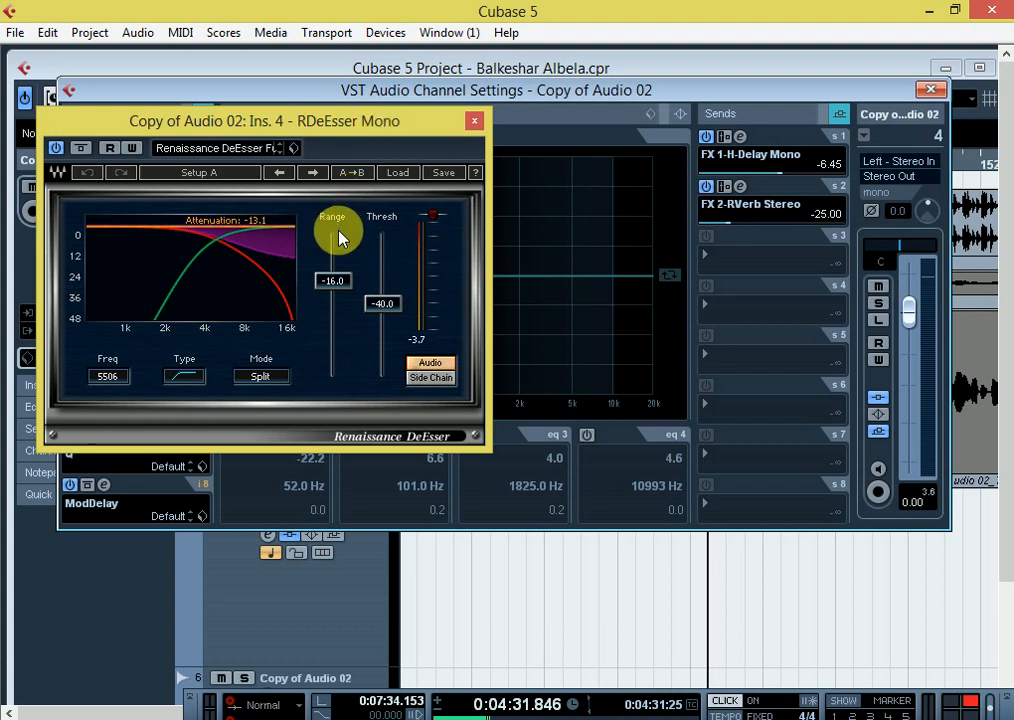
{"action": "left_click", "coordinate": [475, 120]}
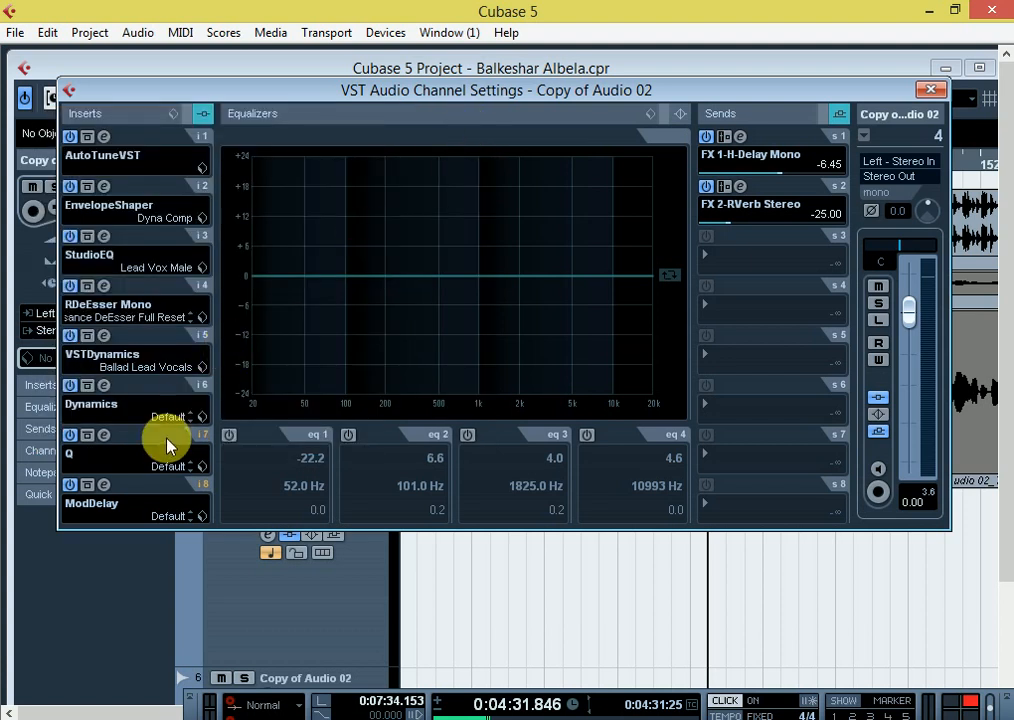
{"action": "left_click", "coordinate": [930, 91]}
Maximize the project window and unmute the stereo Copy of Audio 01 track for playback with the lead vocal
{"action": "double_click", "coordinate": [900, 72]}
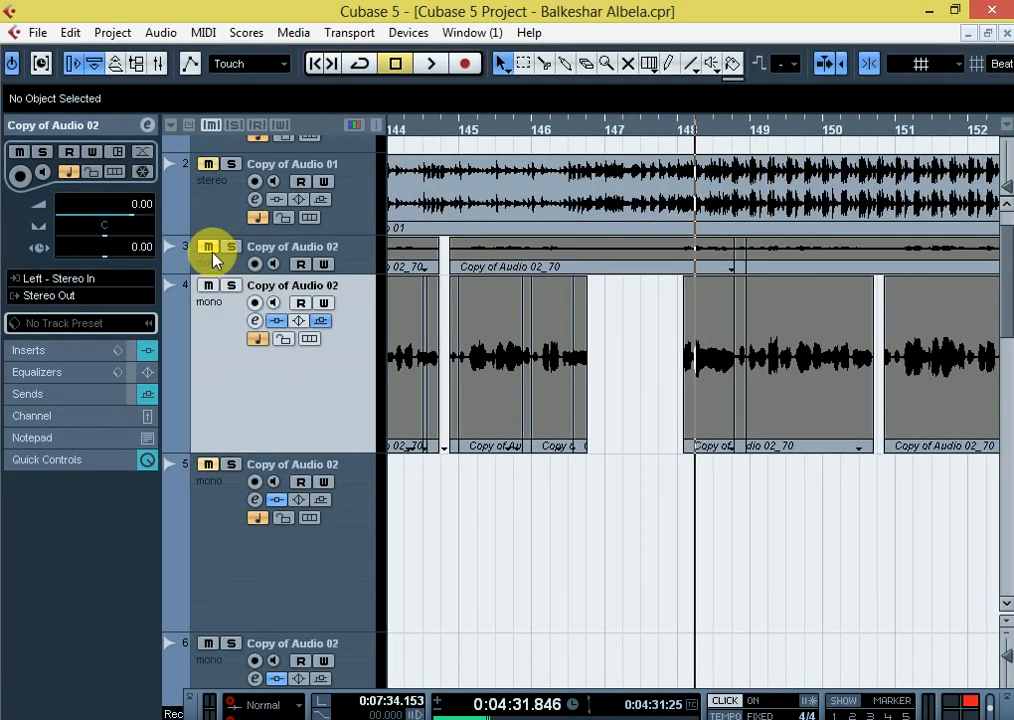
{"action": "left_click", "coordinate": [208, 167]}
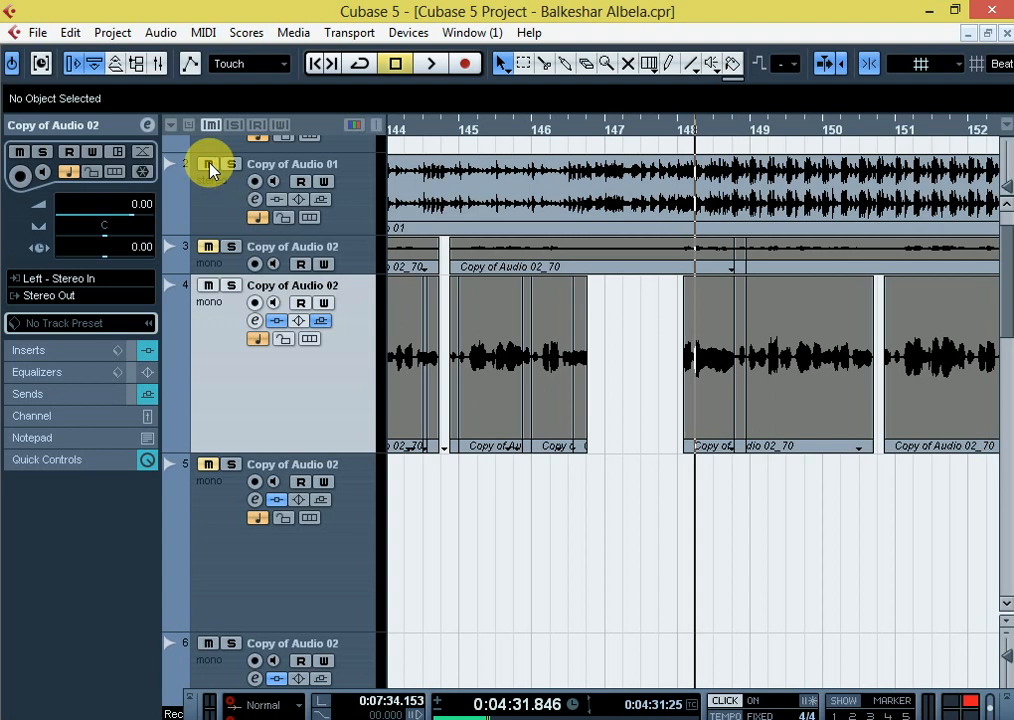
{"action": "key", "text": "space"}
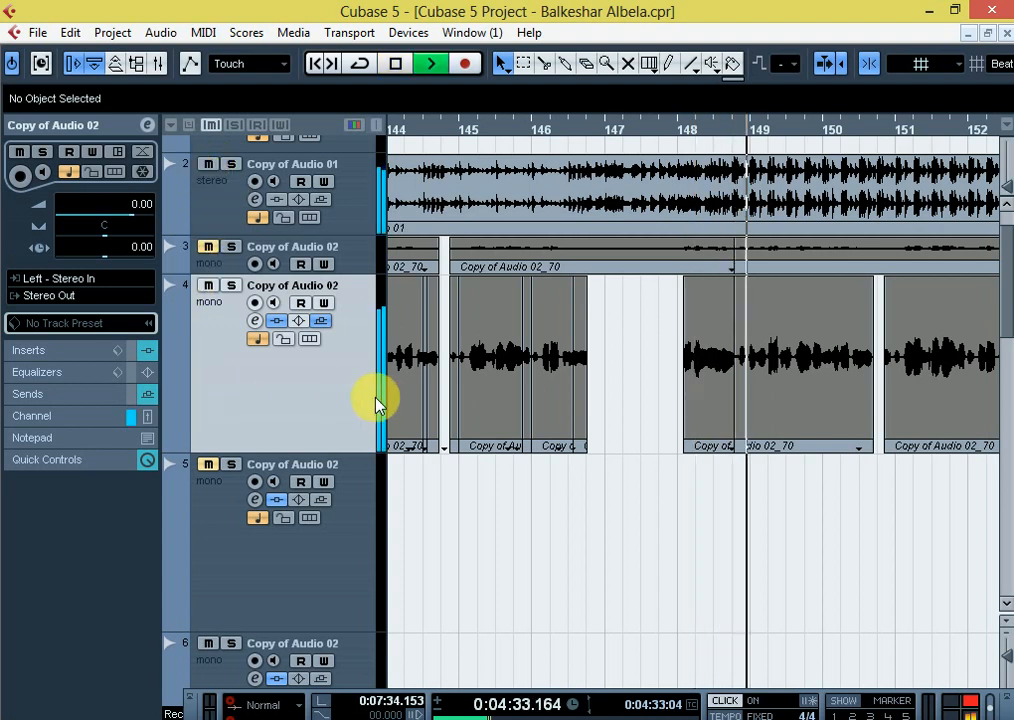
Listen to the lead vocal together with the music track while viewing more of the arrangement, and stop playback
{"action": "key", "text": "g"}
{"action": "key", "text": "g"}
{"action": "key", "text": "g"}
{"action": "key", "text": "g"}
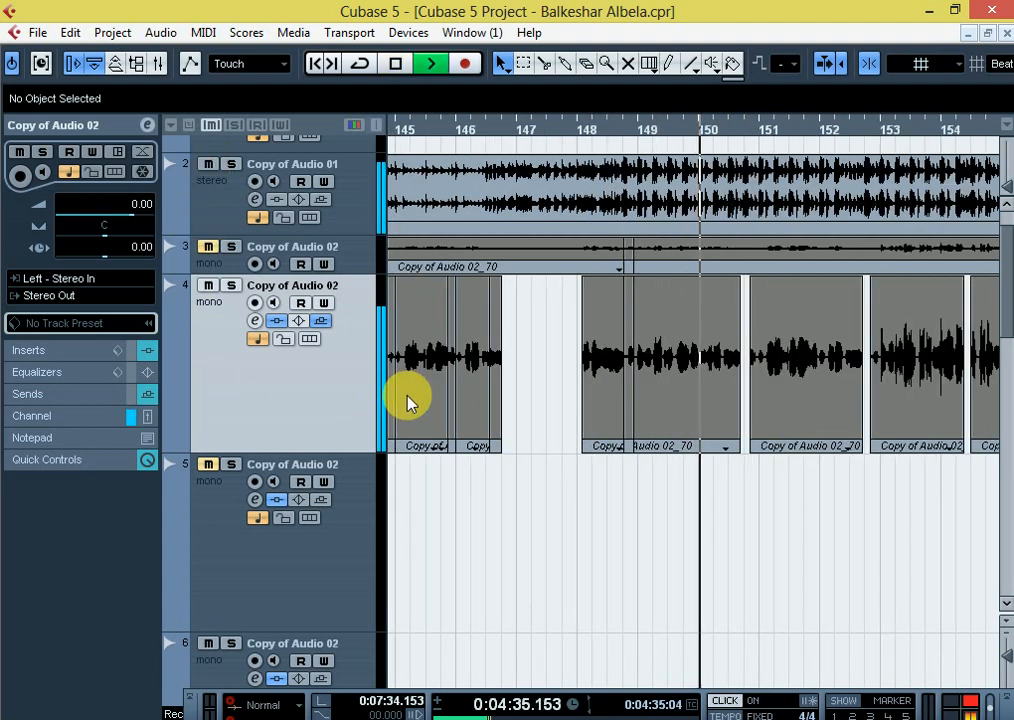
{"action": "key", "text": "h"}
{"action": "key", "text": "h"}
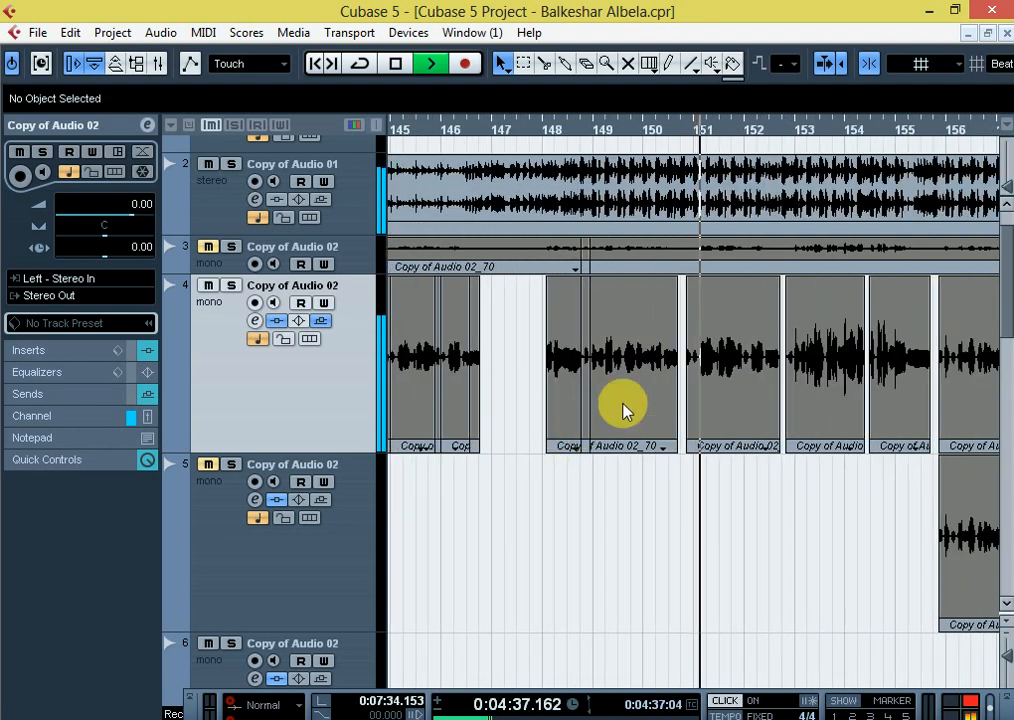
{"action": "key", "text": "g"}
{"action": "key", "text": "g"}
{"action": "key", "text": "h"}
{"action": "key", "text": "h"}
{"action": "key", "text": "h"}
{"action": "key", "text": "h"}
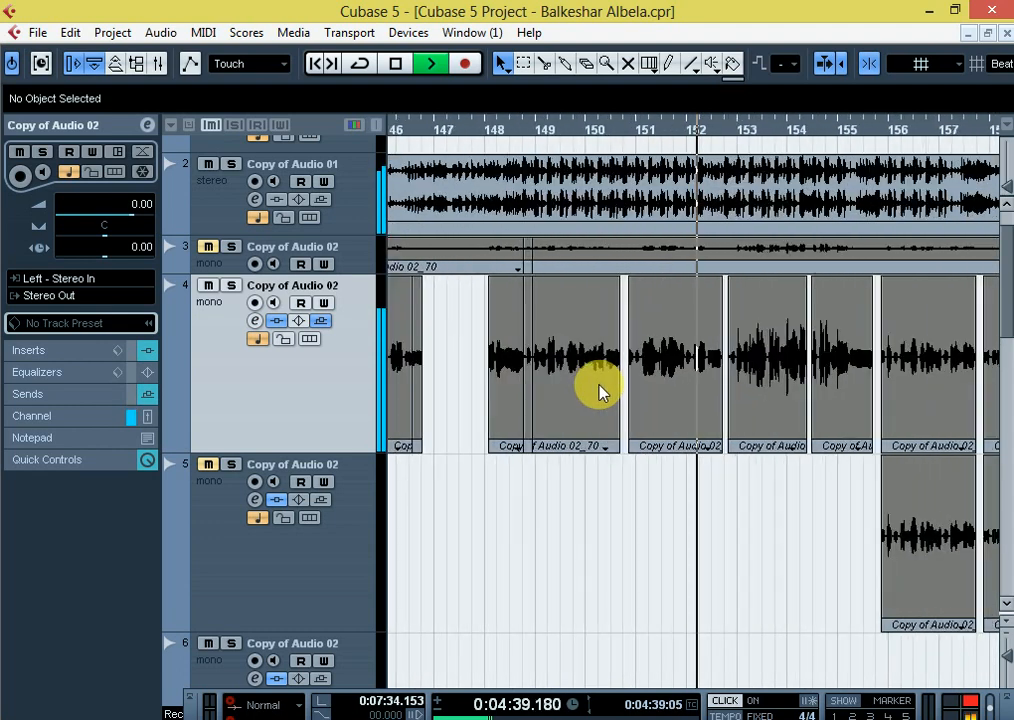
{"action": "key", "text": "g"}
{"action": "key", "text": "g"}
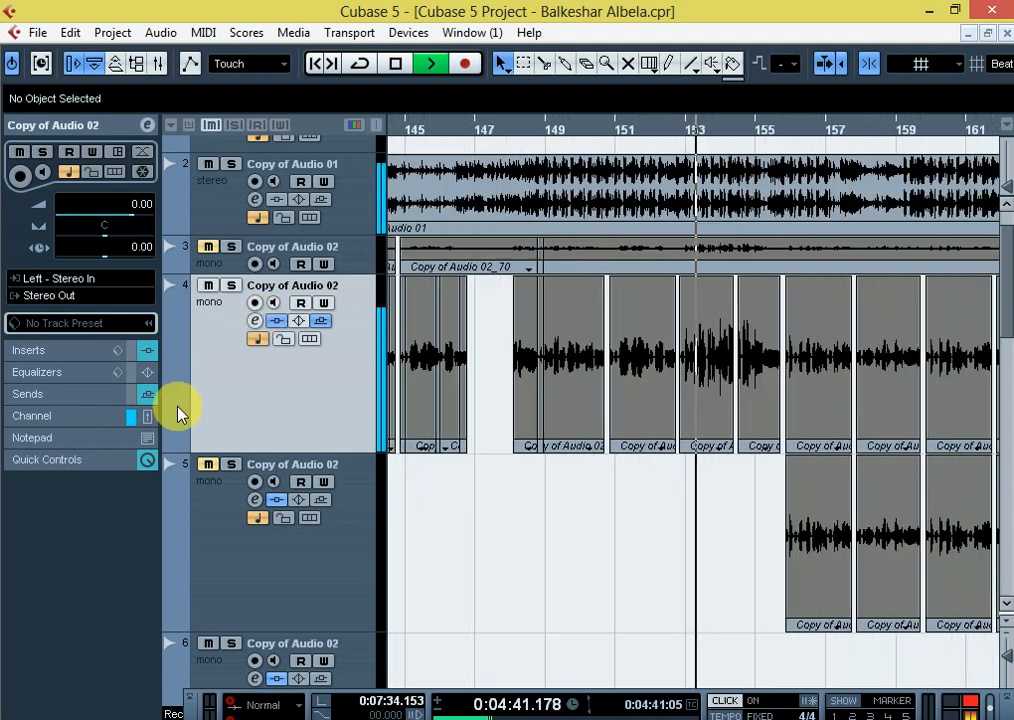
{"action": "key", "text": "g"}
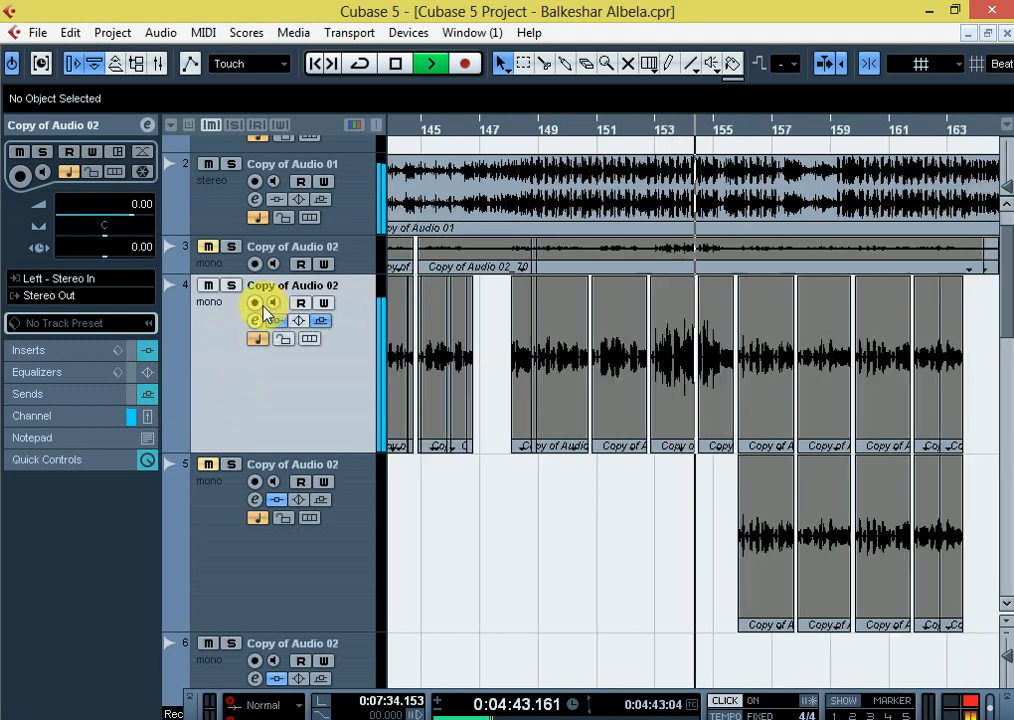
{"action": "key", "text": "g"}
{"action": "key", "text": "space"}
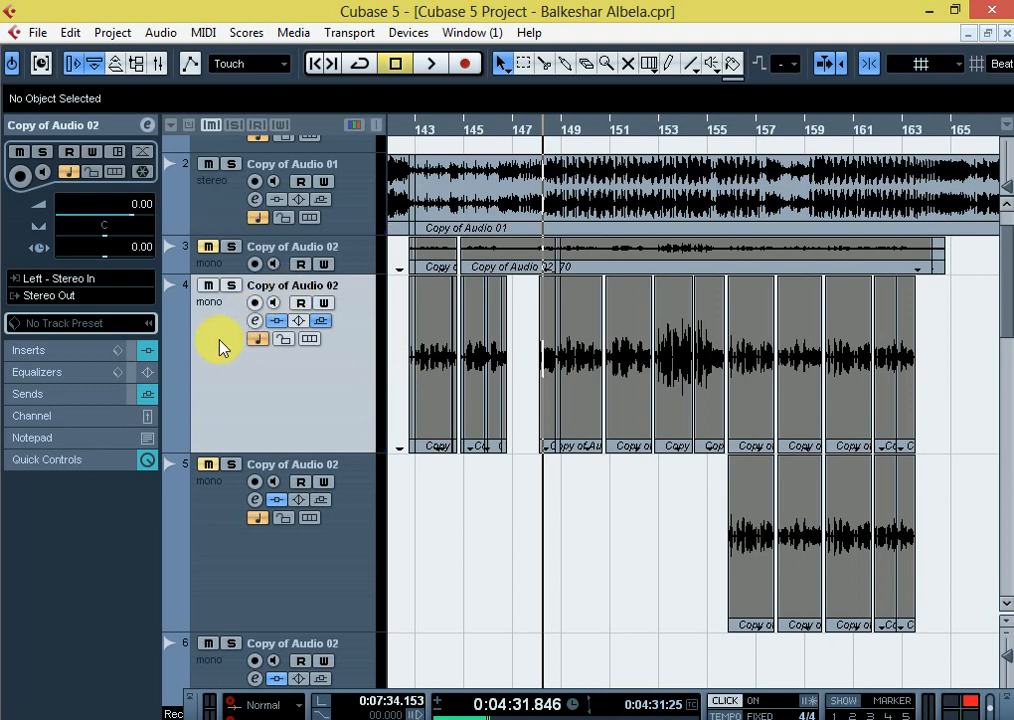
Set the volume of the stereo Copy of Audio 01 track to -2.00 and disable its record arming
{"action": "left_click", "coordinate": [200, 210]}
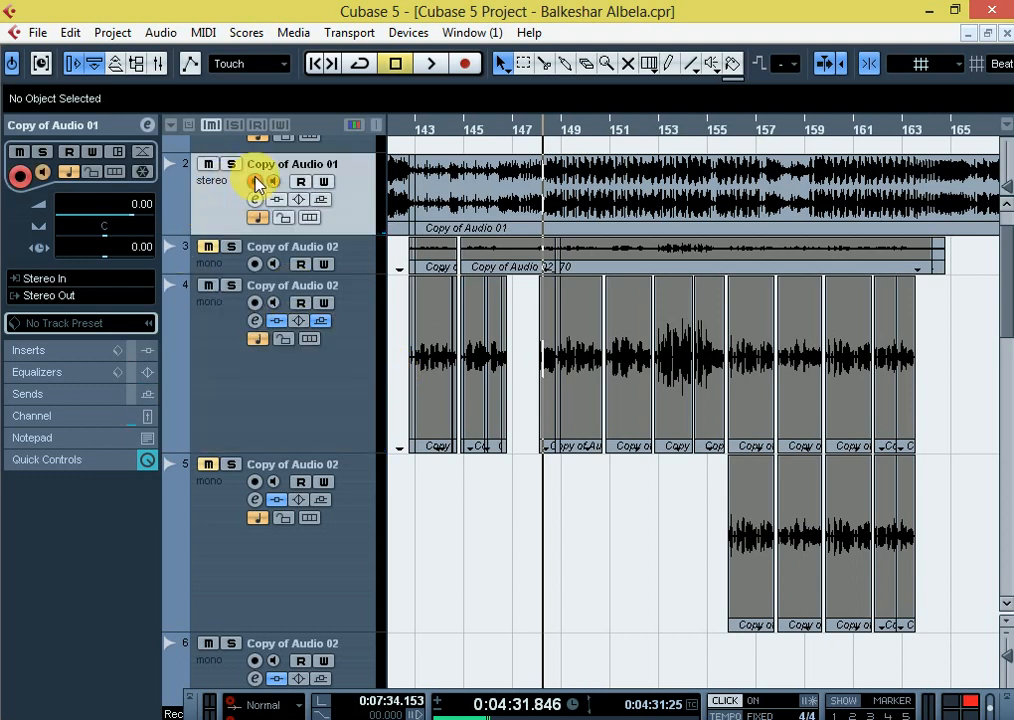
{"action": "left_click", "coordinate": [208, 362]}
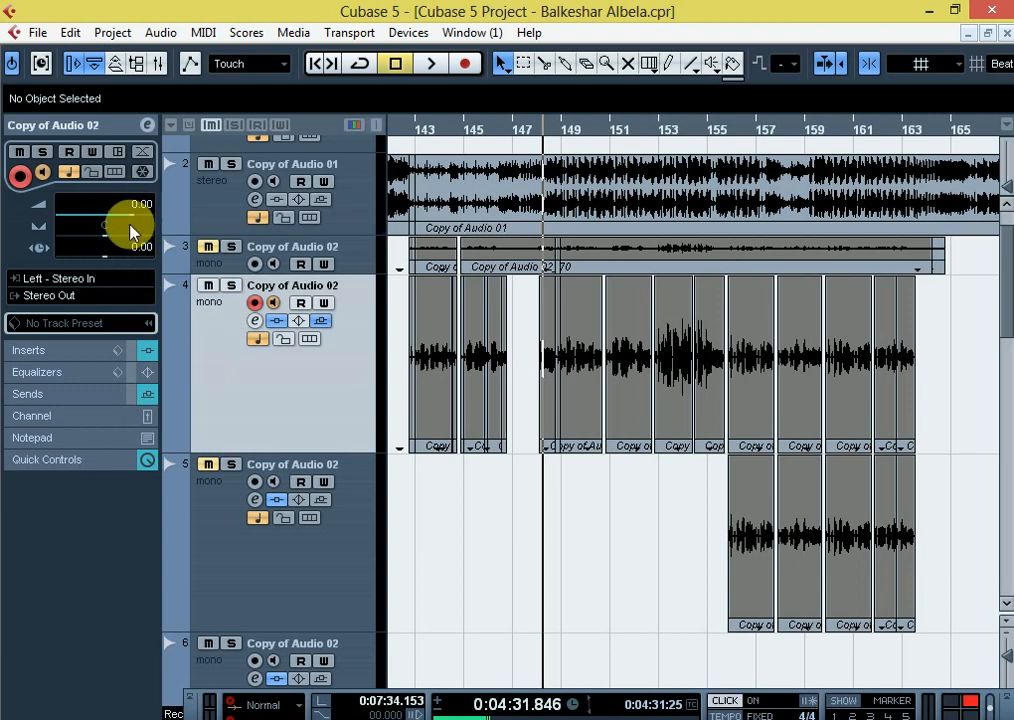
{"action": "left_click", "coordinate": [172, 214]}
{"action": "left_click", "coordinate": [140, 204]}
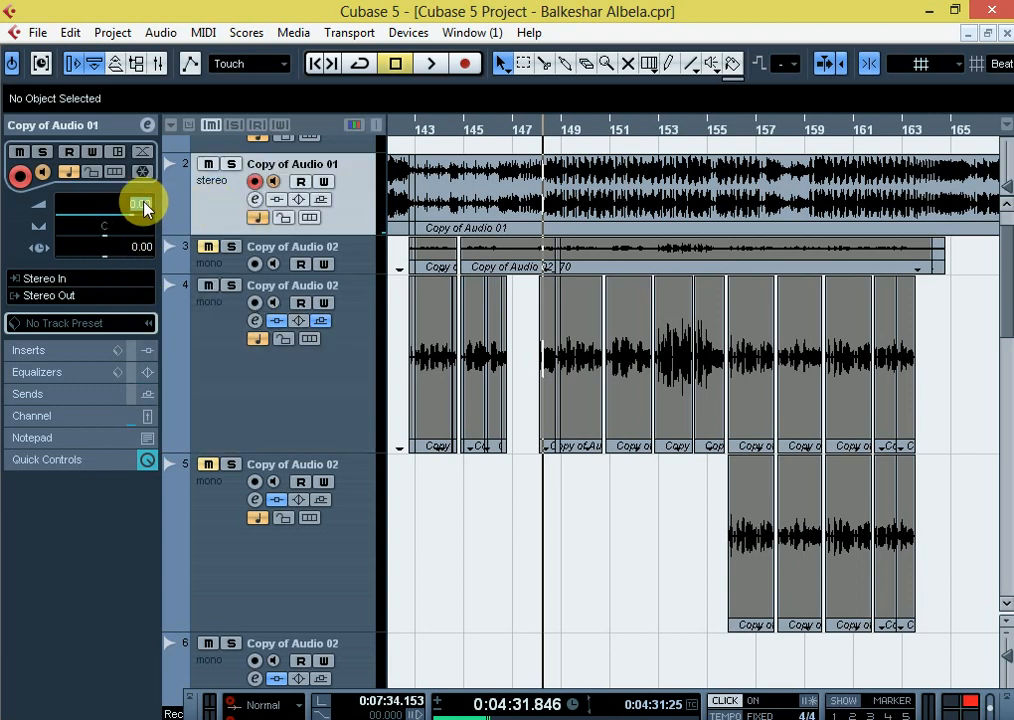
{"action": "key", "text": "BackSpace"}
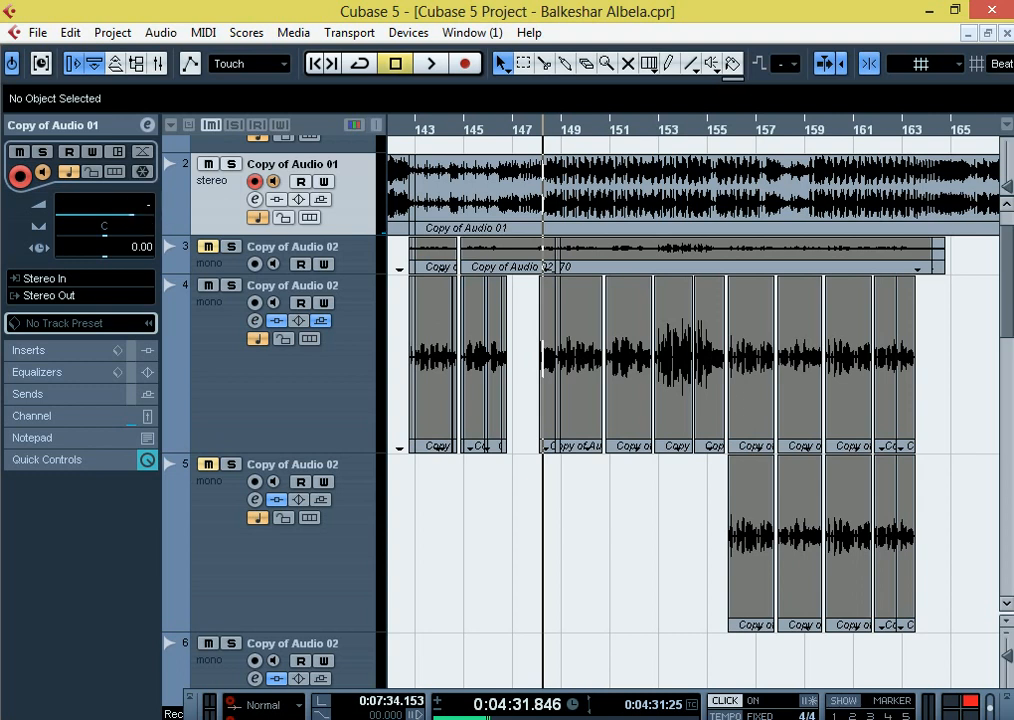
{"action": "type", "text": "-2"}
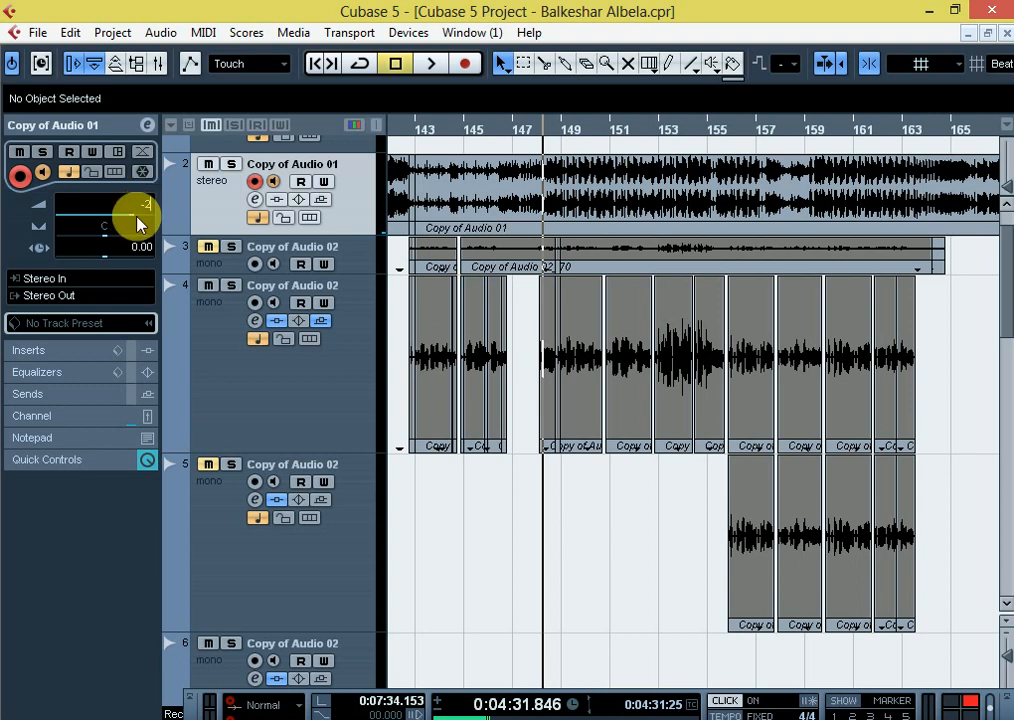
{"action": "key", "text": "Return"}
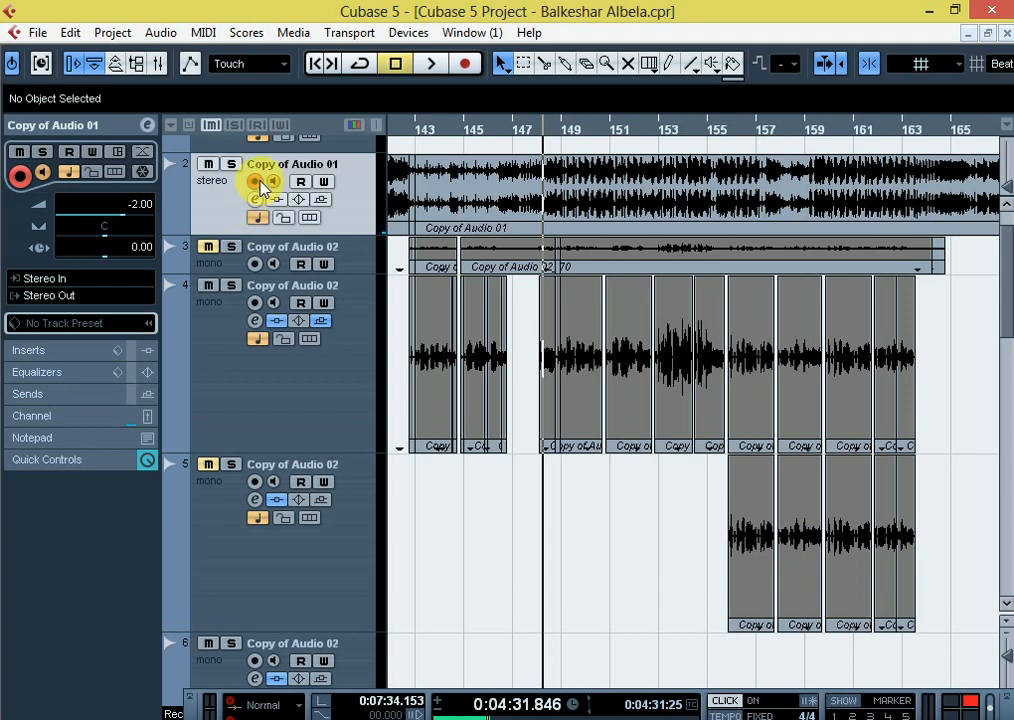
{"action": "left_click", "coordinate": [254, 181]}
Play the rebalanced vocal and music mix from bar 148, and minimize Cubase after stopping playback
{"action": "key", "text": "space"}
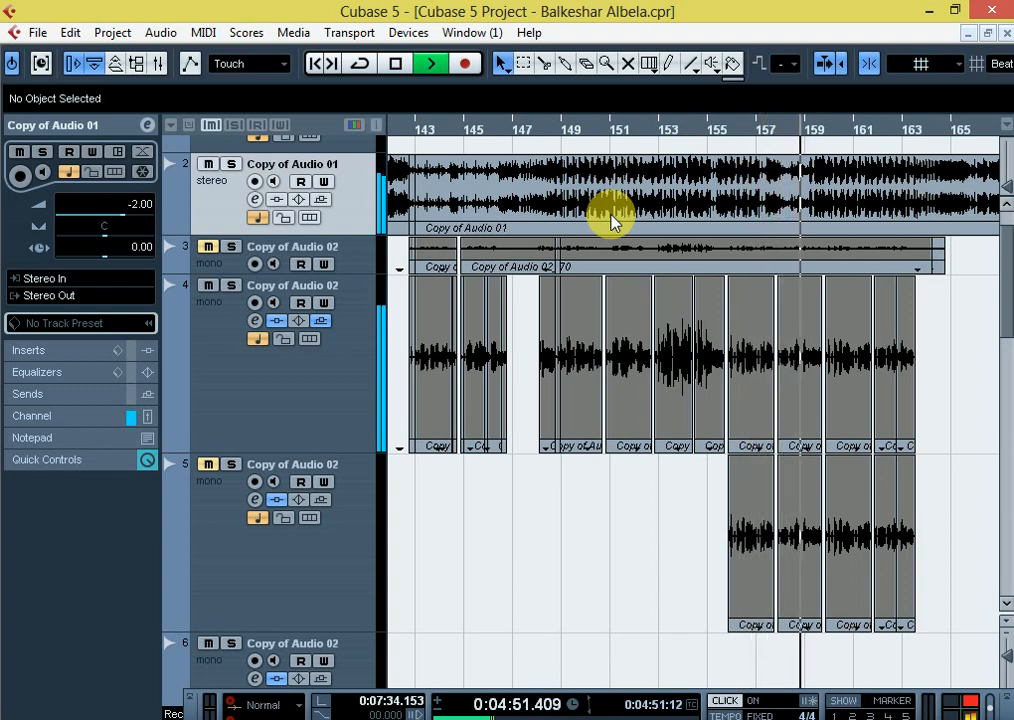
{"action": "key", "text": "space"}
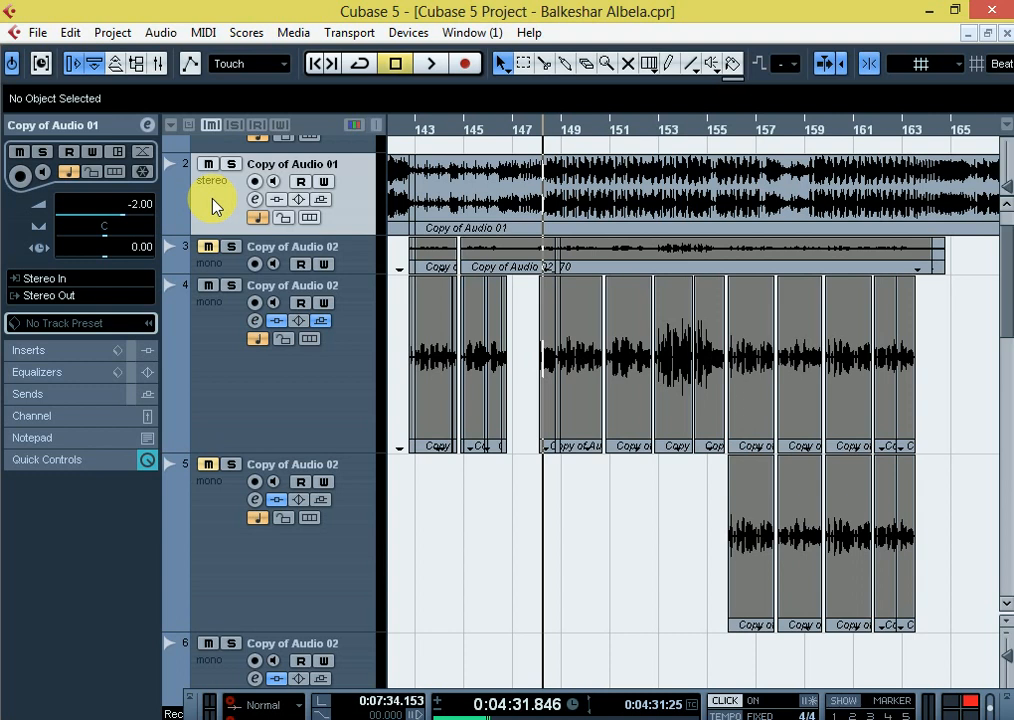
{"action": "left_click", "coordinate": [927, 13]}
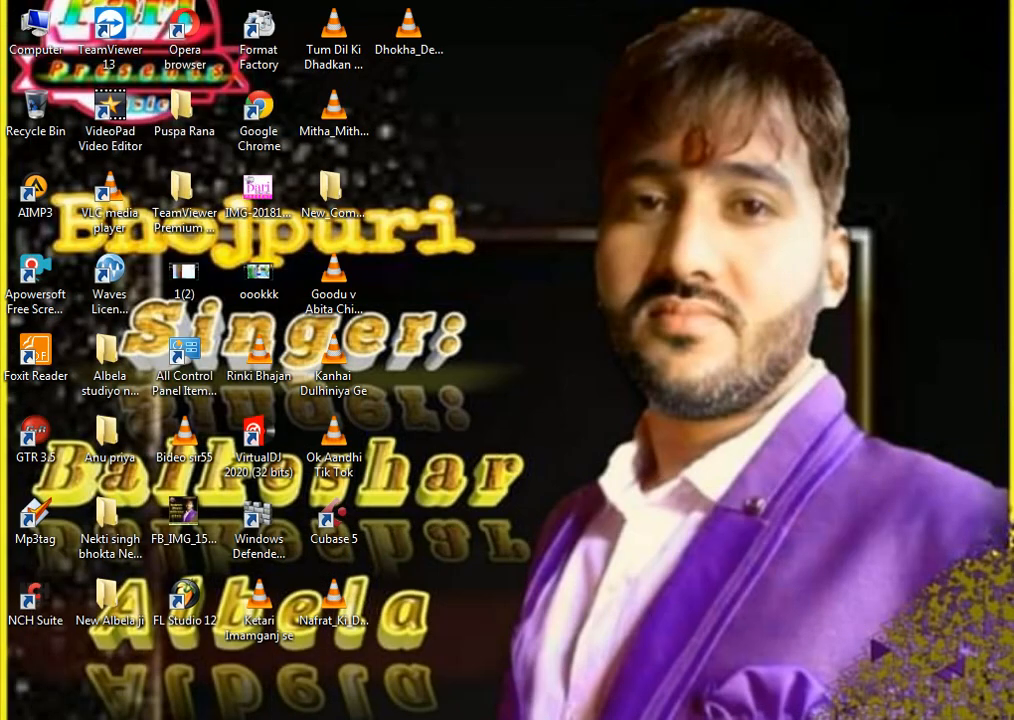